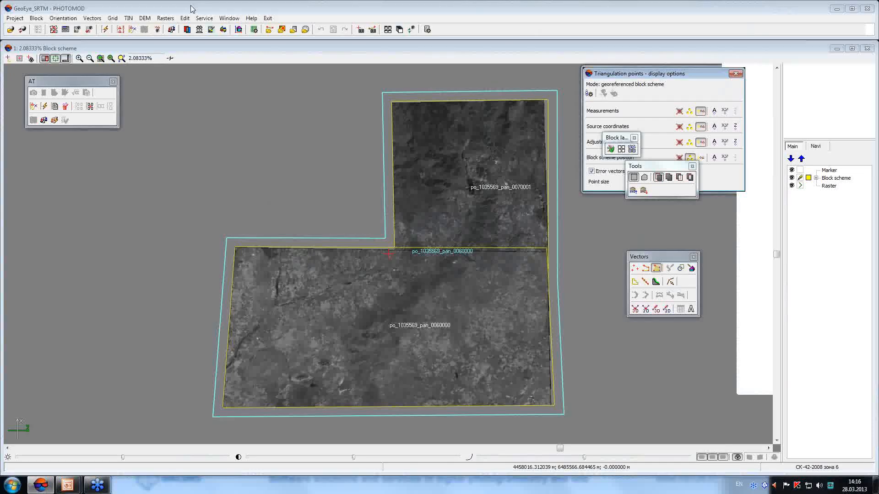
Load SRTM.x-dem onto the block as a DEM layer.
{"action": "left_click", "coordinate": [146, 19]}
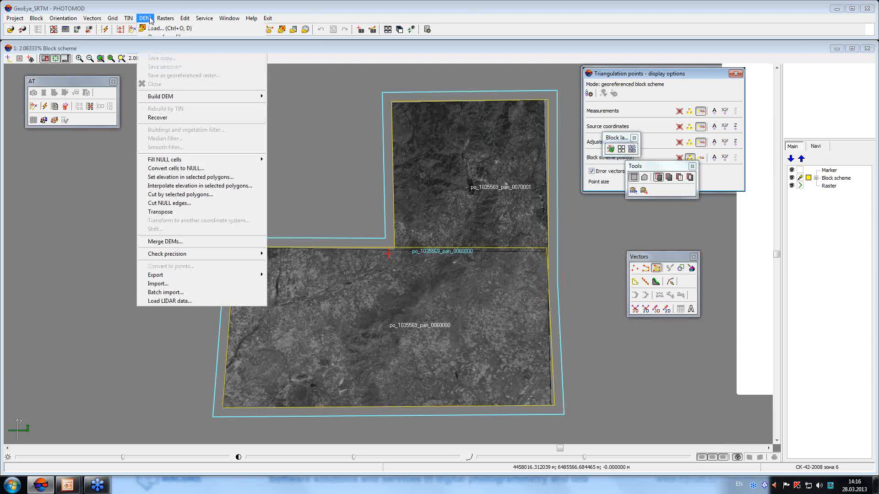
{"action": "left_click", "coordinate": [158, 30]}
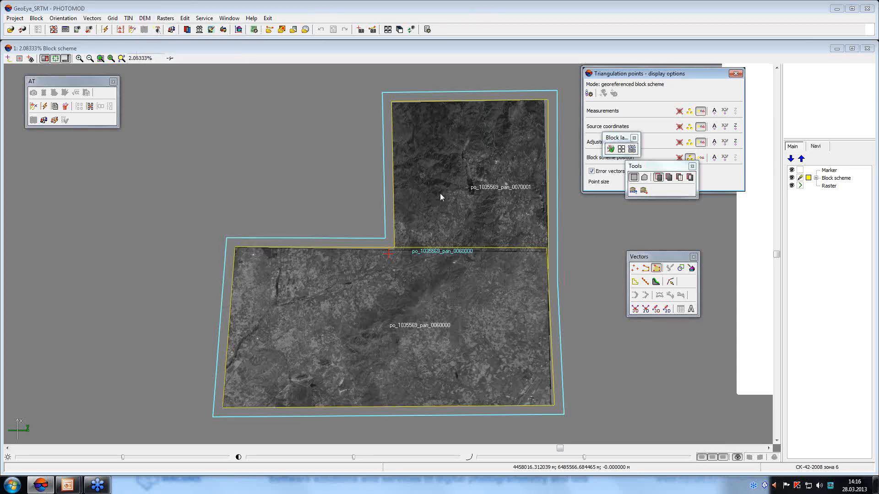
{"action": "left_click", "coordinate": [448, 224]}
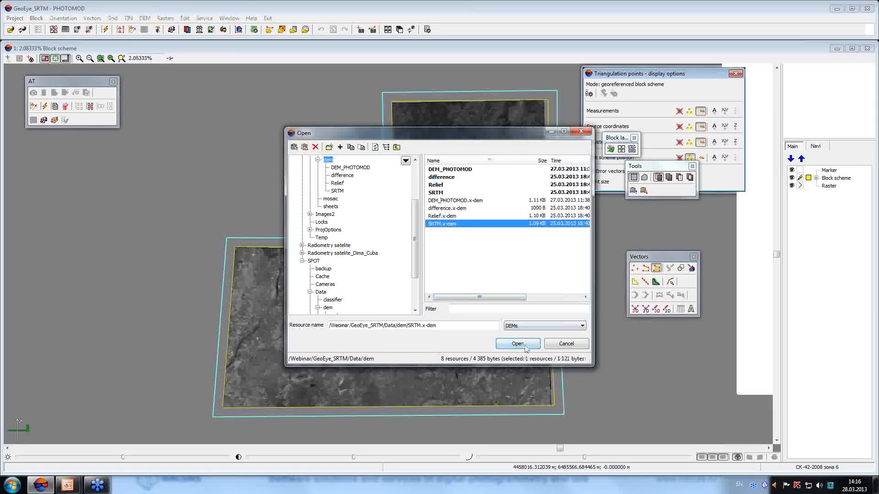
{"action": "left_click", "coordinate": [517, 344]}
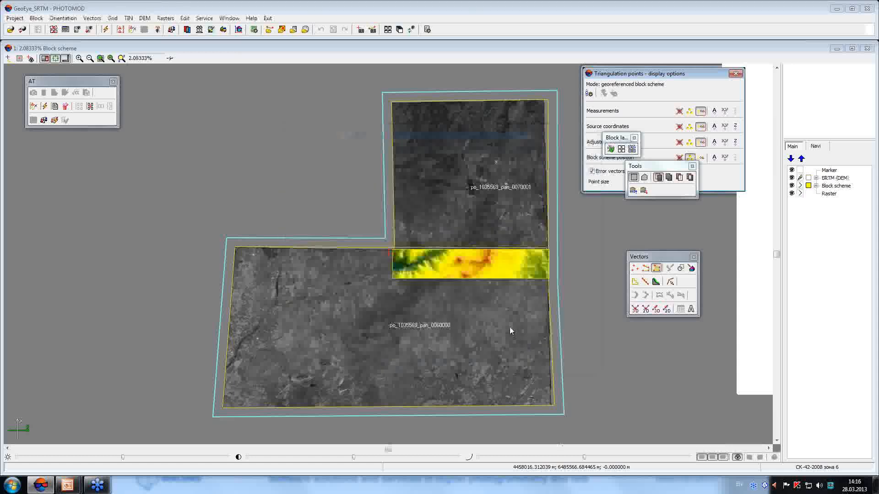
Load DEM_PHOTOMOD.x-dem into a new layer, keeping the SRTM layer.
{"action": "left_click", "coordinate": [145, 18]}
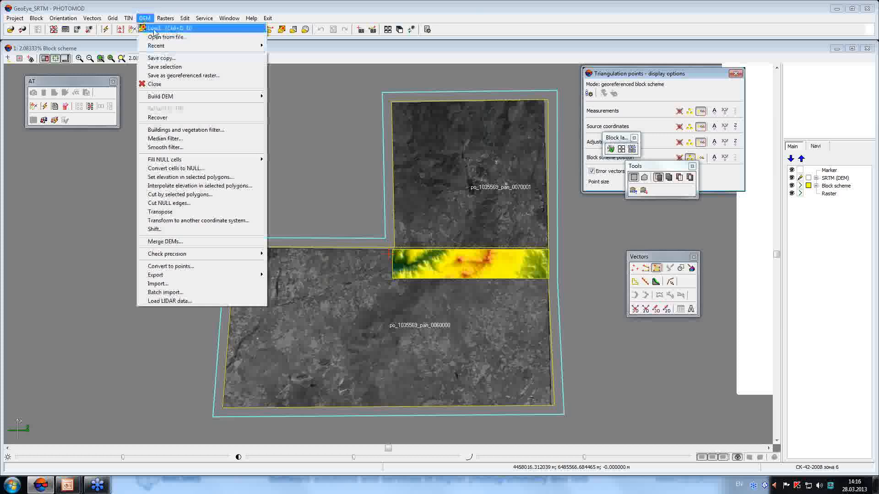
{"action": "left_click", "coordinate": [154, 29]}
{"action": "left_click", "coordinate": [447, 202]}
{"action": "left_click", "coordinate": [518, 344]}
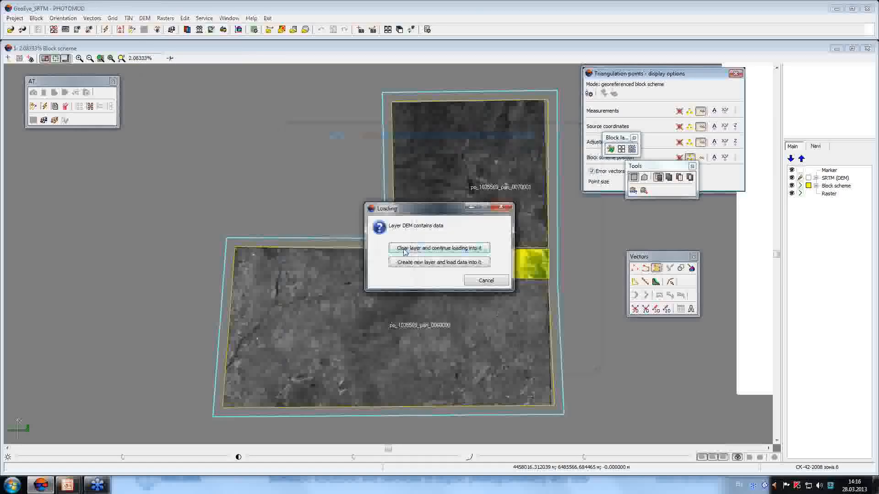
{"action": "left_click", "coordinate": [420, 265]}
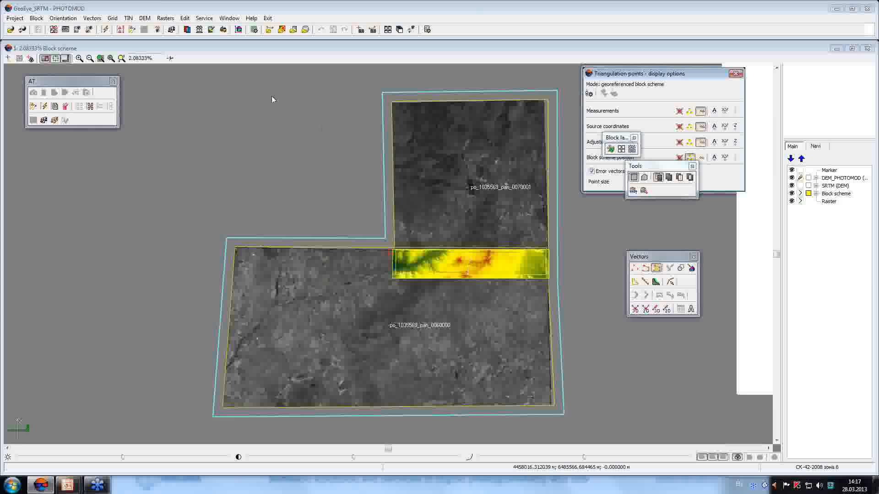
{"action": "left_click", "coordinate": [143, 18]}
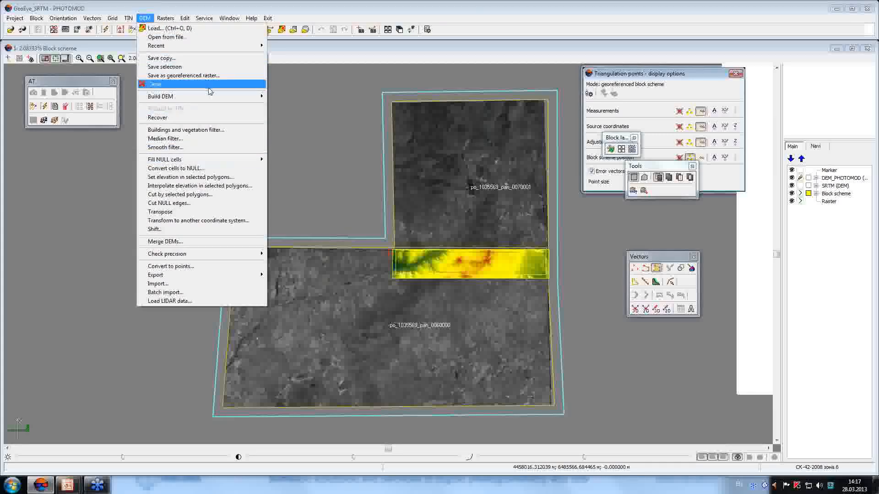
Load difference.x-dem into a third DEM layer and mark a point on the upper image.
{"action": "left_click", "coordinate": [190, 28]}
{"action": "left_click", "coordinate": [447, 208]}
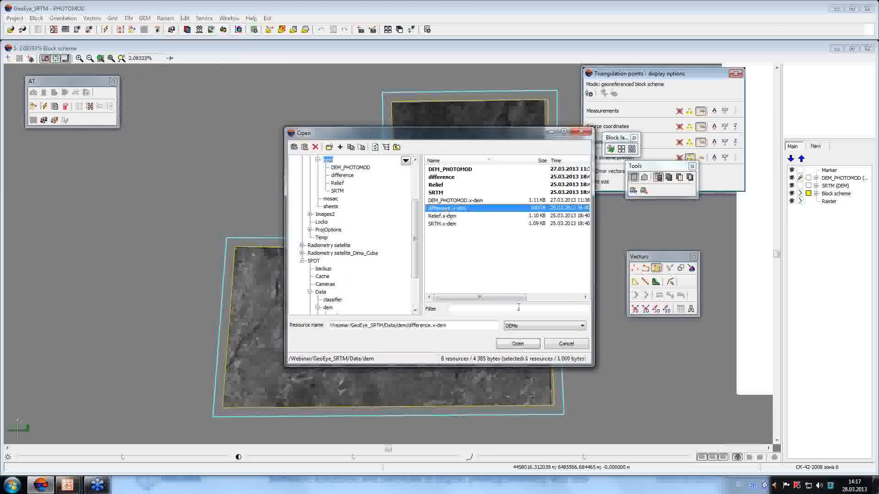
{"action": "left_click", "coordinate": [535, 346]}
{"action": "left_click", "coordinate": [437, 263]}
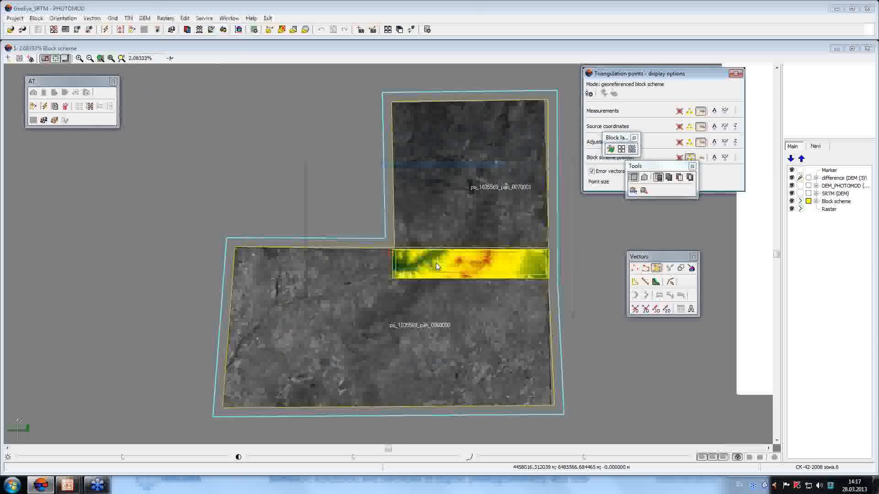
{"action": "left_click", "coordinate": [458, 260]}
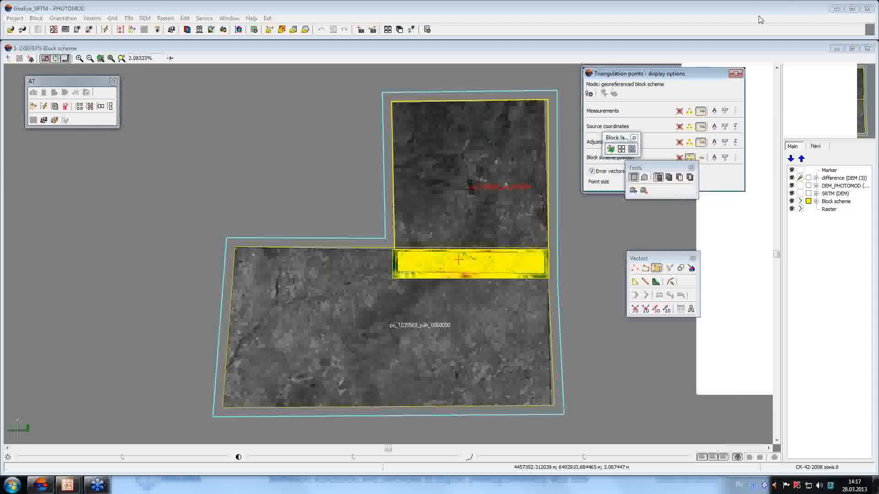
Zoom into the difference strip and read heights at several points.
{"action": "left_click", "coordinate": [468, 260]}
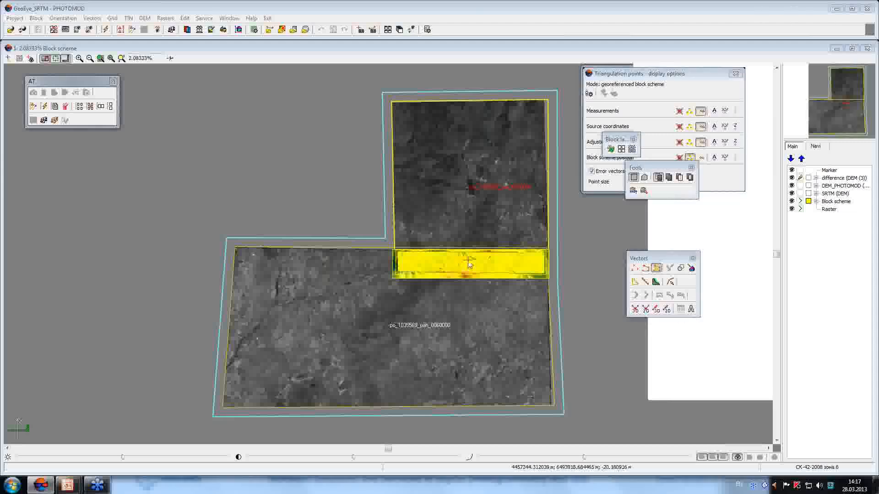
{"action": "scroll", "coordinate": [468, 263], "scroll_direction": "up", "scroll_amount": 4}
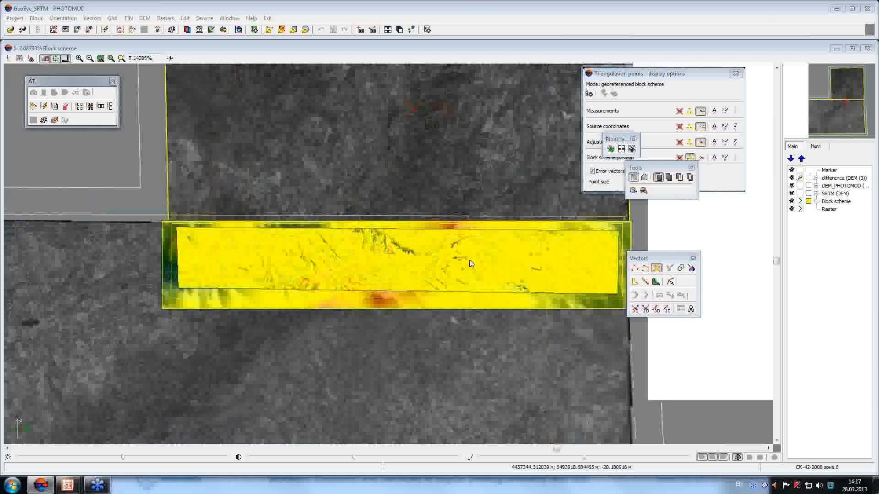
{"action": "scroll", "coordinate": [471, 263], "scroll_direction": "up", "scroll_amount": 5}
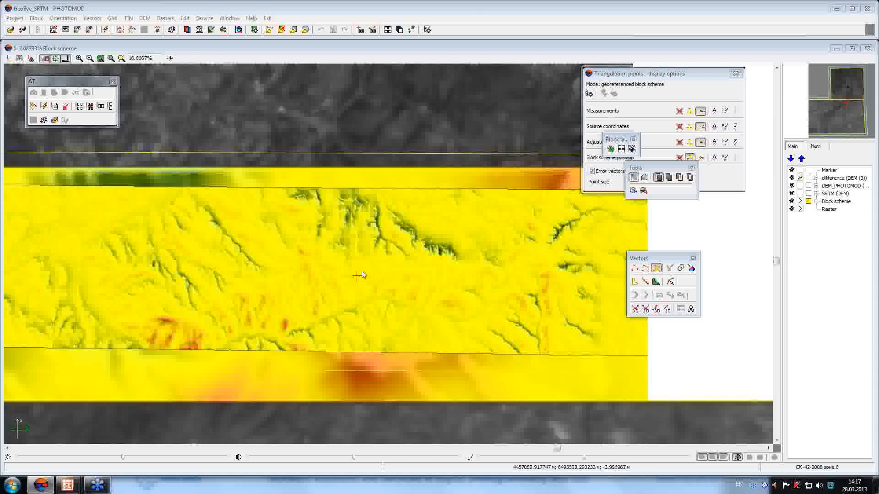
{"action": "left_click", "coordinate": [168, 320]}
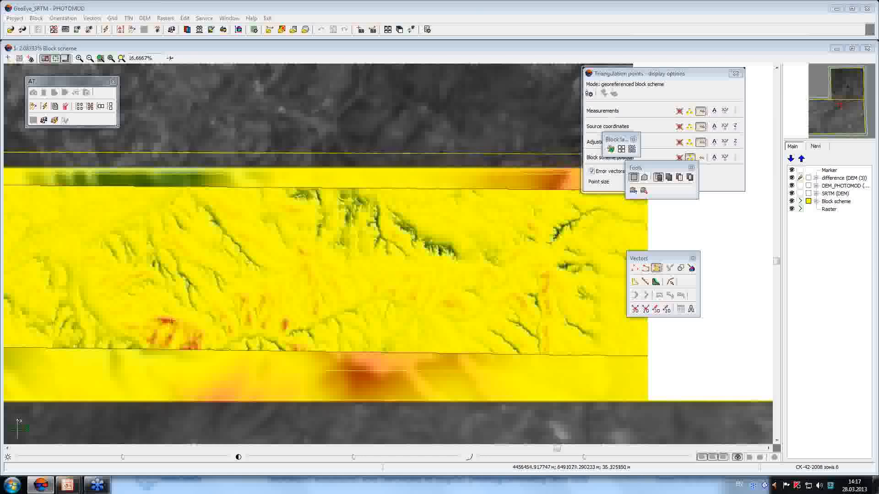
{"action": "left_click", "coordinate": [409, 228]}
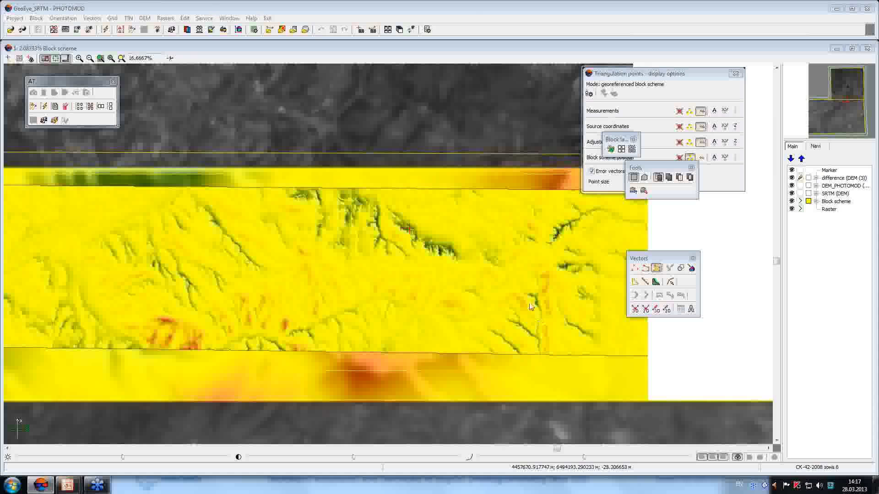
{"action": "left_click", "coordinate": [169, 322]}
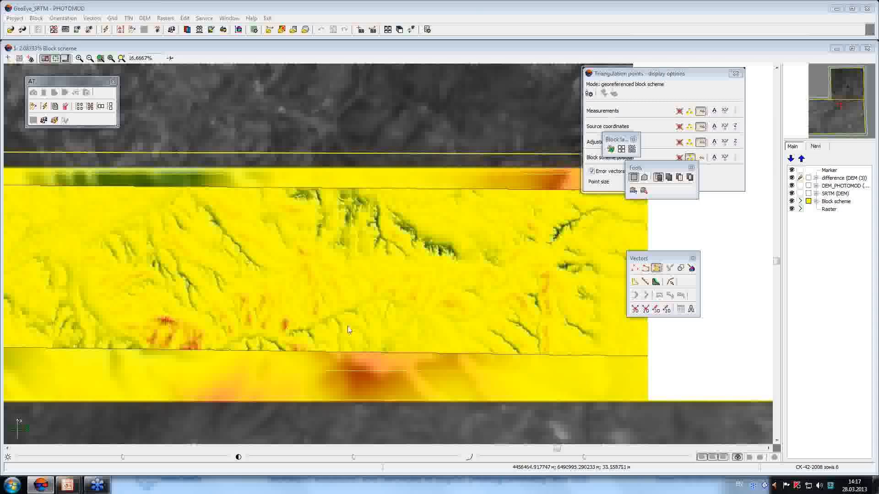
{"action": "left_click", "coordinate": [341, 294]}
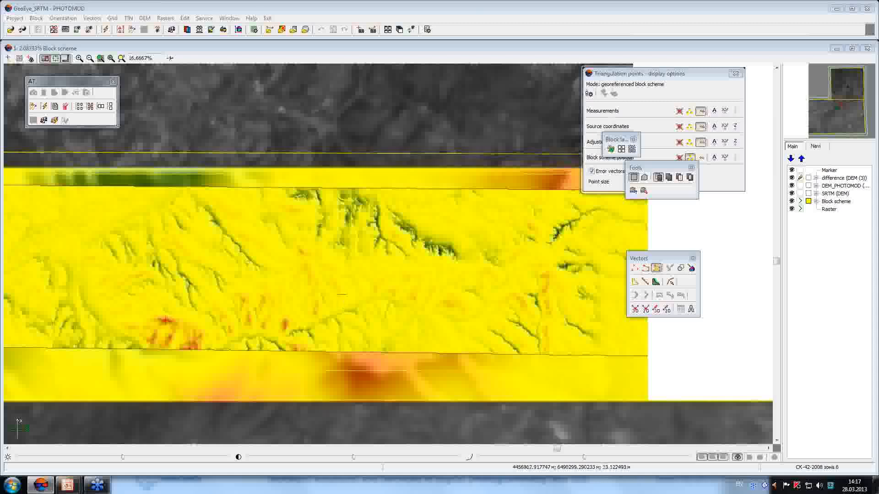
Zoom back out and clear the DEM layers from the block view.
{"action": "scroll", "coordinate": [341, 297], "scroll_direction": "down", "scroll_amount": 3}
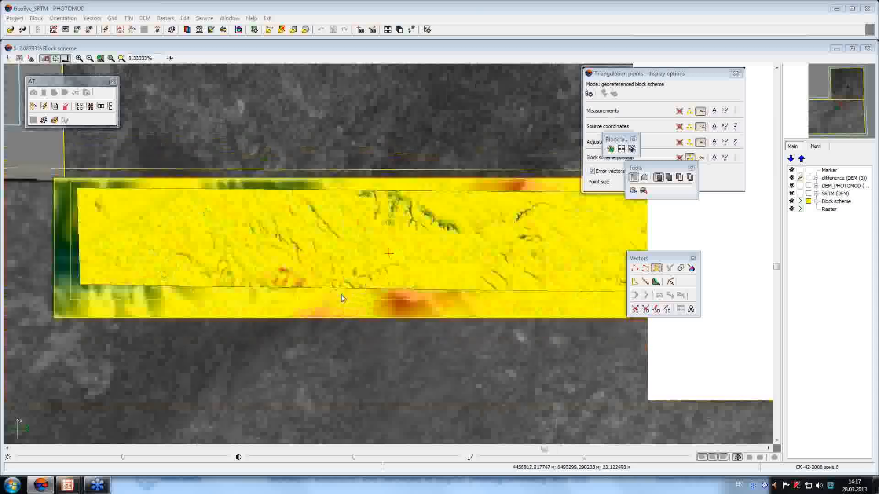
{"action": "scroll", "coordinate": [342, 298], "scroll_direction": "down", "scroll_amount": 1}
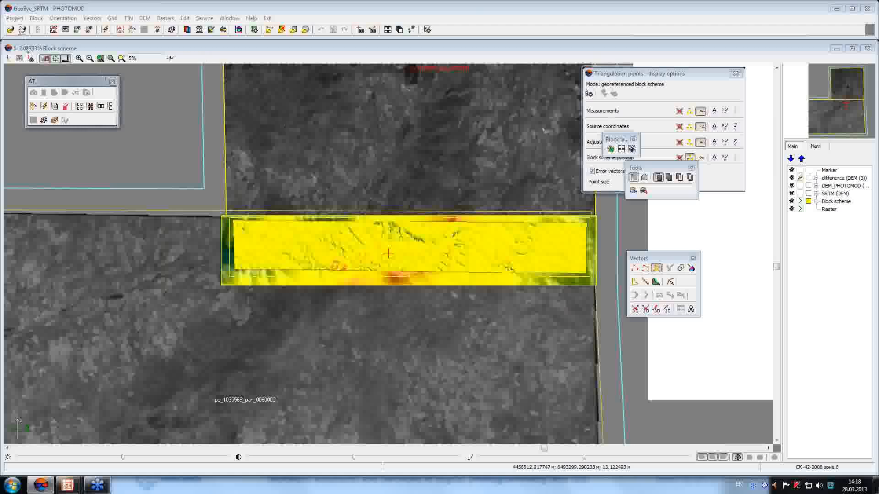
{"action": "left_click", "coordinate": [22, 29]}
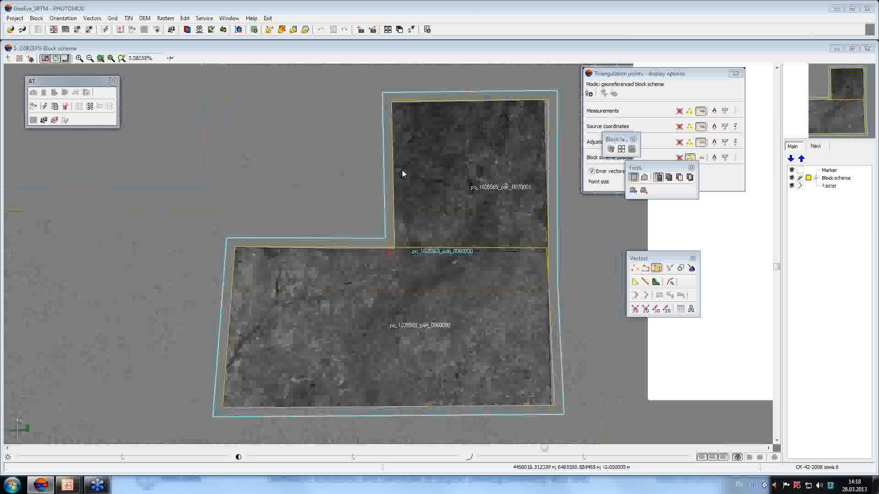
Reload SRTM.x-dem as the only DEM layer and select the upper image.
{"action": "left_click", "coordinate": [146, 18]}
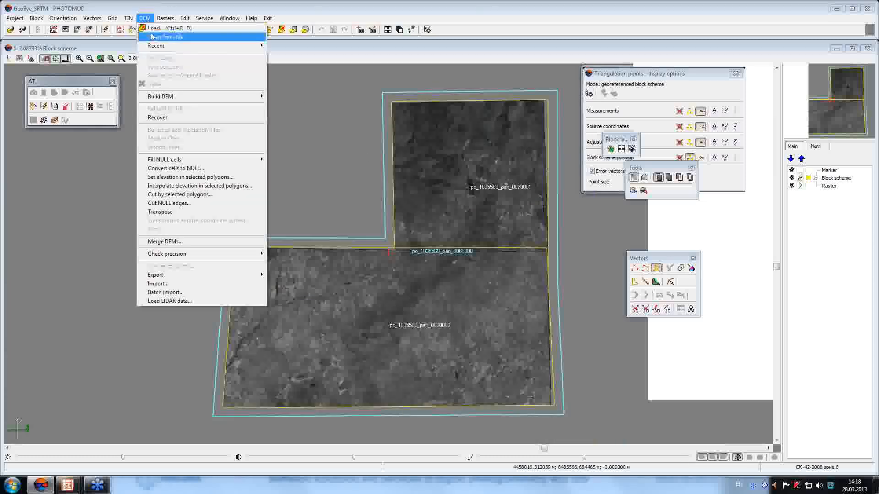
{"action": "left_click", "coordinate": [158, 34]}
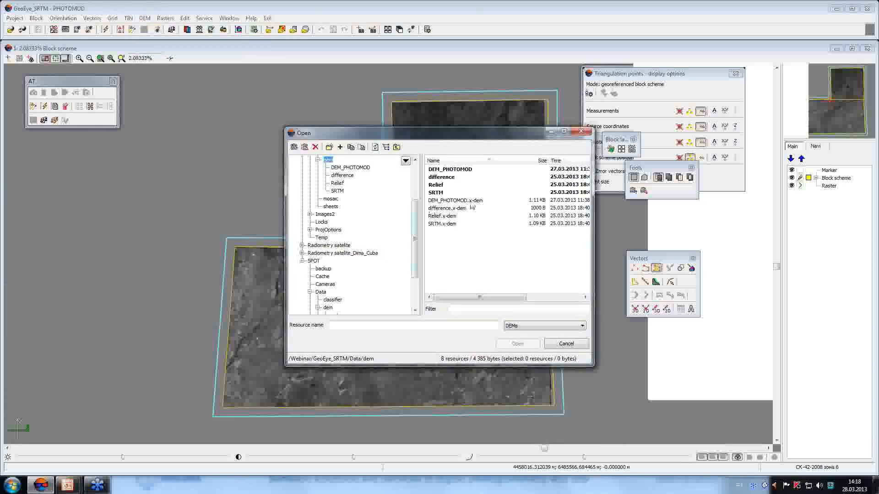
{"action": "left_click", "coordinate": [449, 224]}
{"action": "left_click", "coordinate": [515, 344]}
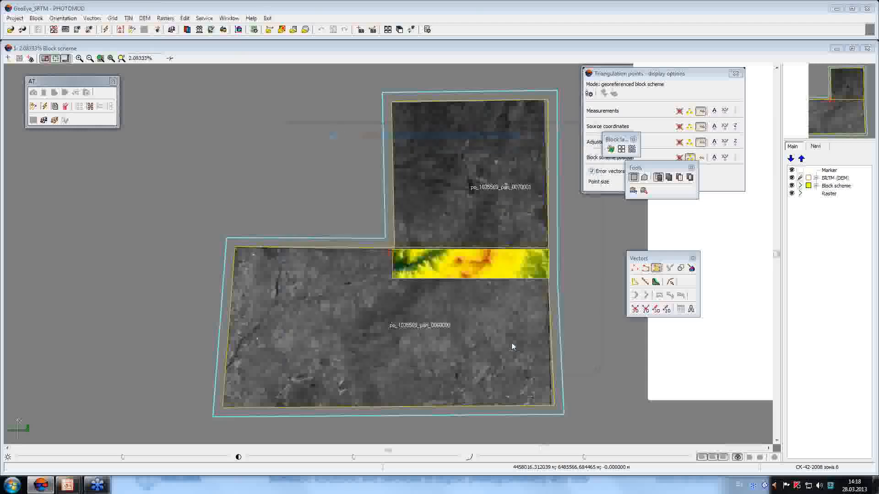
{"action": "left_click", "coordinate": [413, 181]}
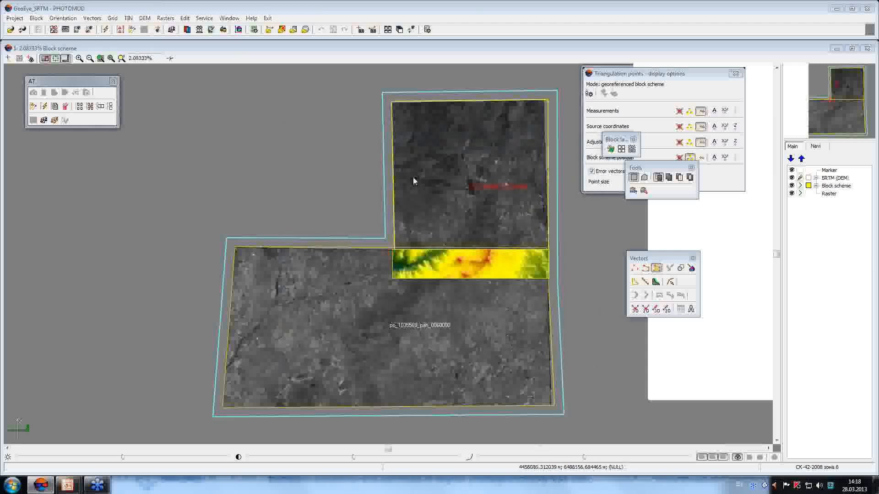
{"action": "left_click", "coordinate": [166, 18]}
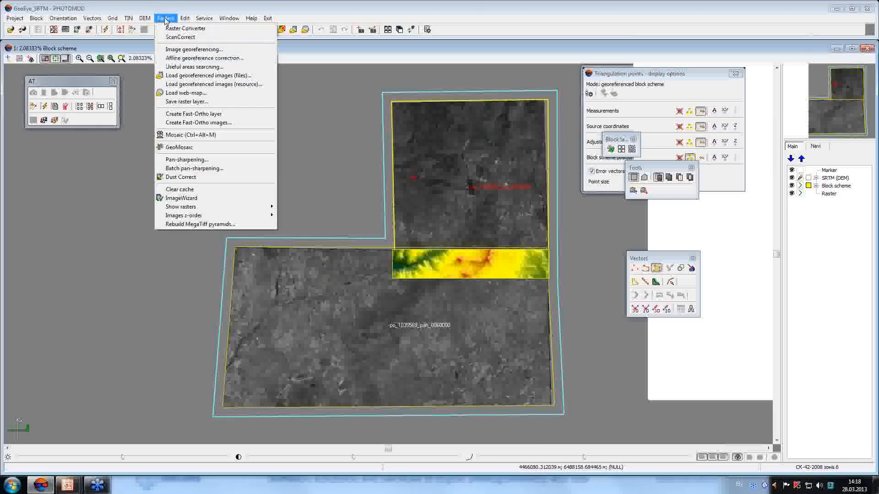
Create SRTM-based Fast-Ortho layers for the upper and lower images.
{"action": "left_click", "coordinate": [202, 114]}
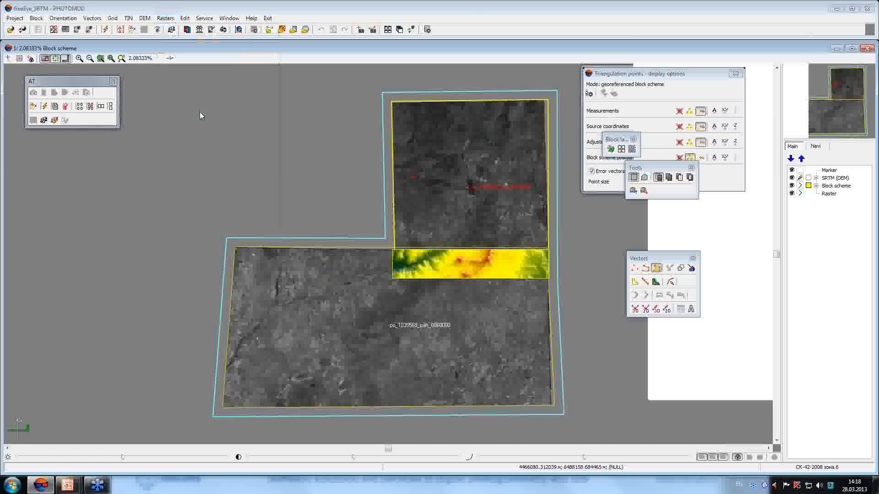
{"action": "left_click", "coordinate": [335, 340]}
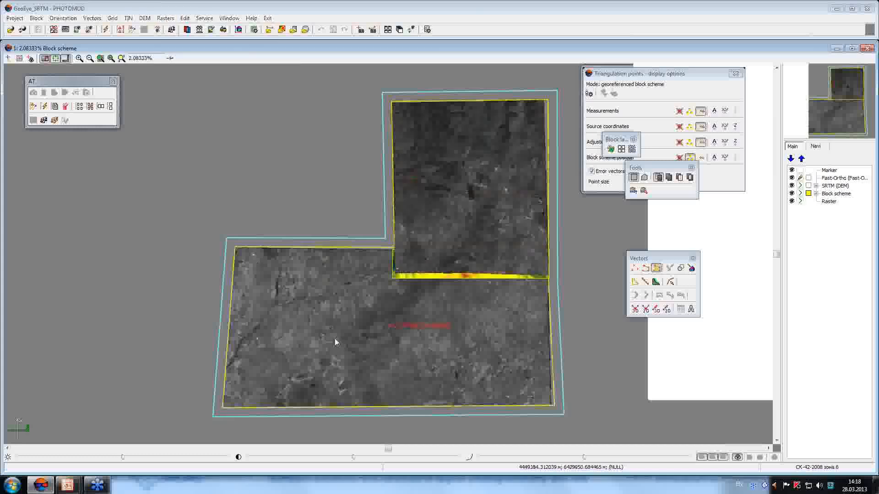
{"action": "left_click", "coordinate": [165, 18]}
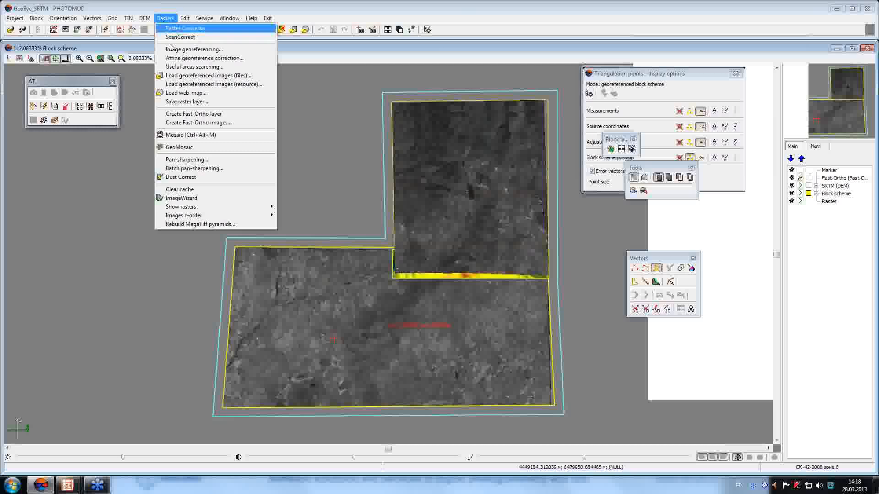
{"action": "left_click", "coordinate": [192, 115]}
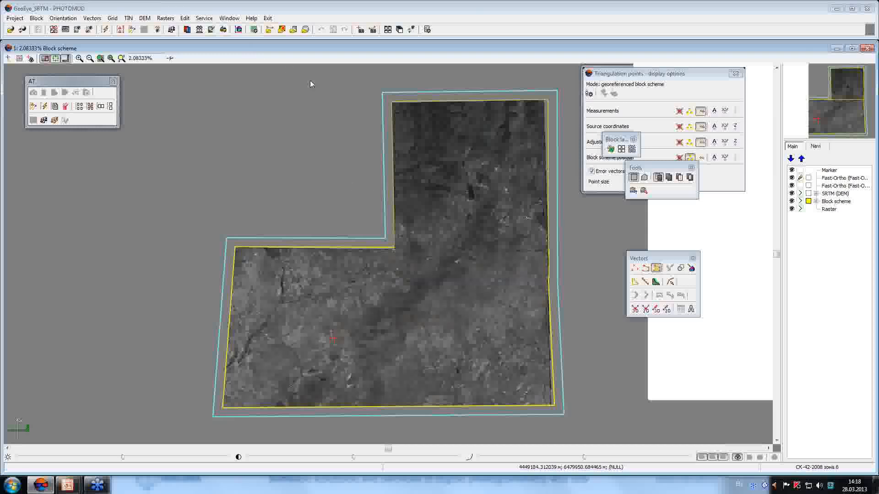
Enable the layer overlay mask on Fast-Ortho (2) and set its split position.
{"action": "left_click", "coordinate": [229, 17]}
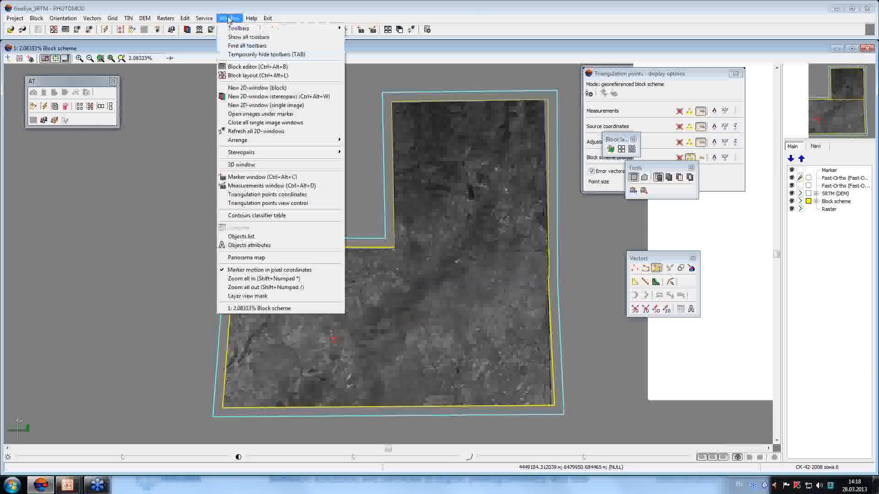
{"action": "left_click", "coordinate": [287, 297]}
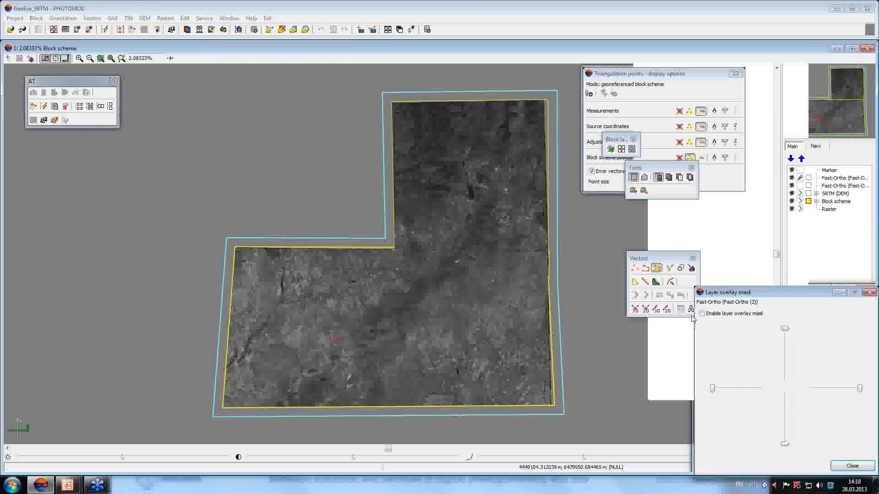
{"action": "left_click_drag", "start_coordinate": [817, 293], "coordinate": [574, 278]}
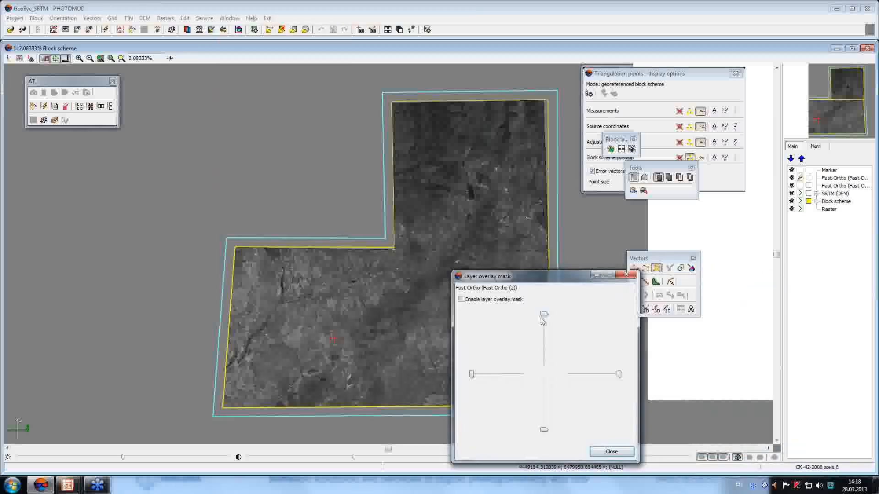
{"action": "left_click_drag", "start_coordinate": [543, 315], "coordinate": [544, 340]}
{"action": "left_click_drag", "start_coordinate": [532, 276], "coordinate": [609, 284]}
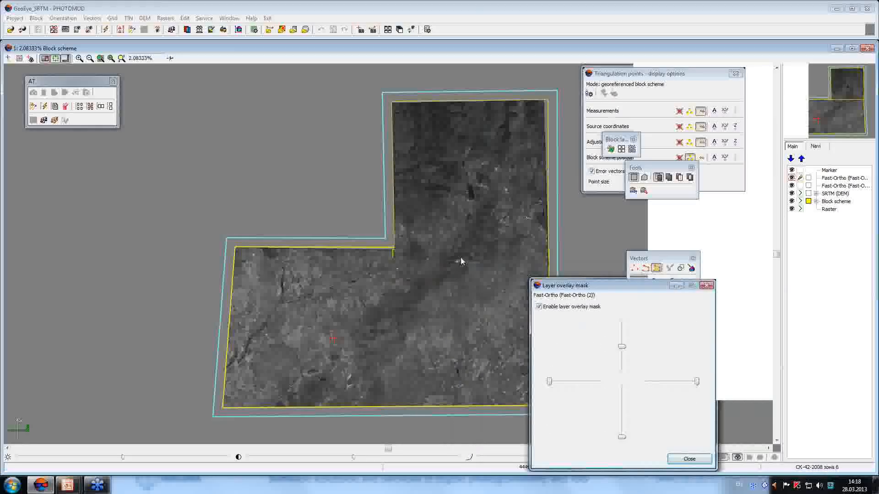
{"action": "left_click", "coordinate": [689, 458]}
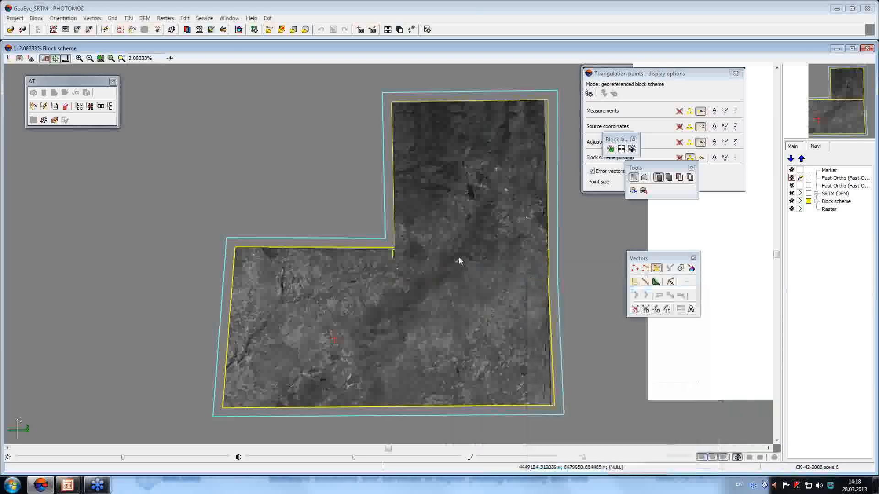
Zoom to roughly full resolution and pan to the quarry area.
{"action": "scroll", "coordinate": [460, 261], "scroll_direction": "up", "scroll_amount": 5}
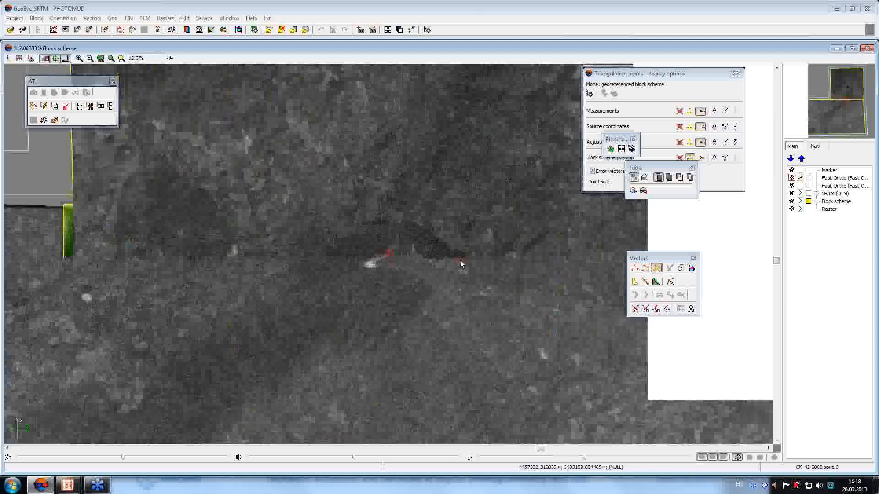
{"action": "scroll", "coordinate": [520, 276], "scroll_direction": "up", "scroll_amount": 1}
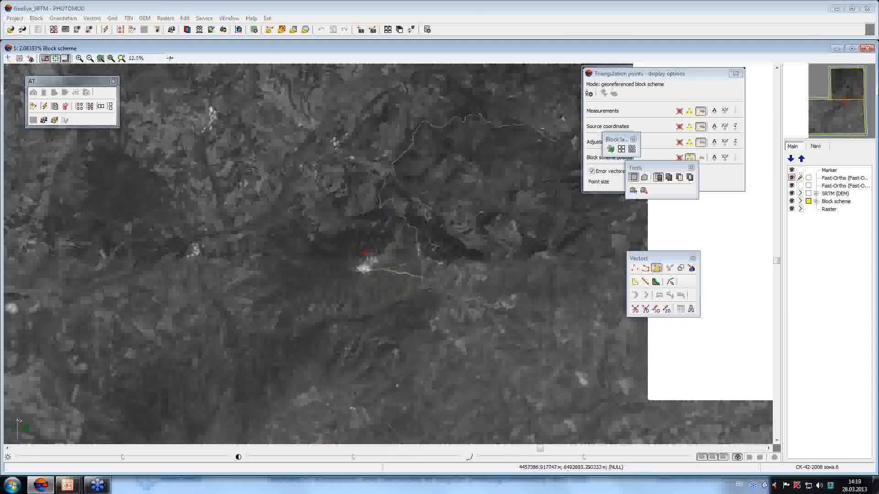
{"action": "left_click", "coordinate": [111, 58]}
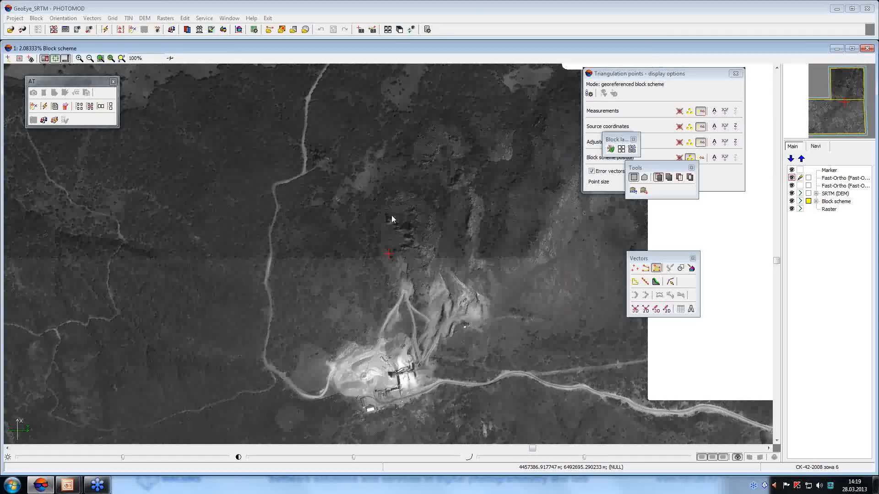
{"action": "middle_click_drag", "start_coordinate": [292, 261], "coordinate": [330, 285]}
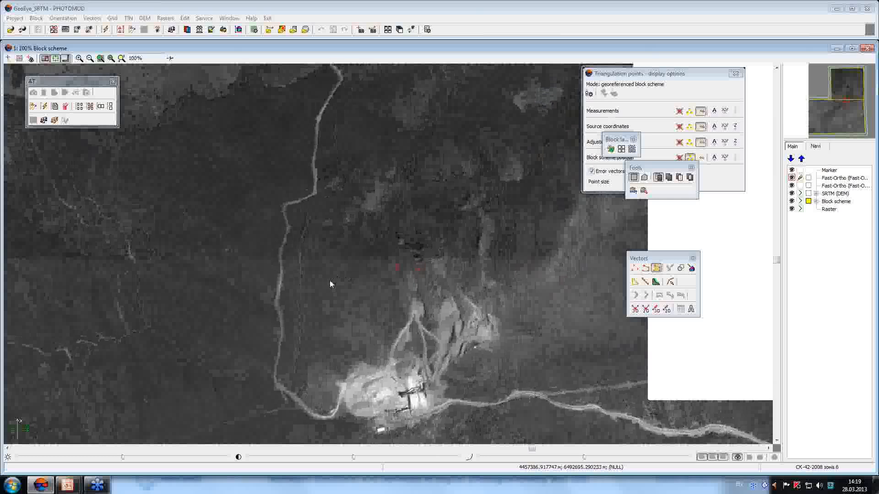
Pan across the quarry imagery, then clear the Fast-Ortho and SRTM layers.
{"action": "scroll", "coordinate": [287, 262], "scroll_direction": "up", "scroll_amount": 3}
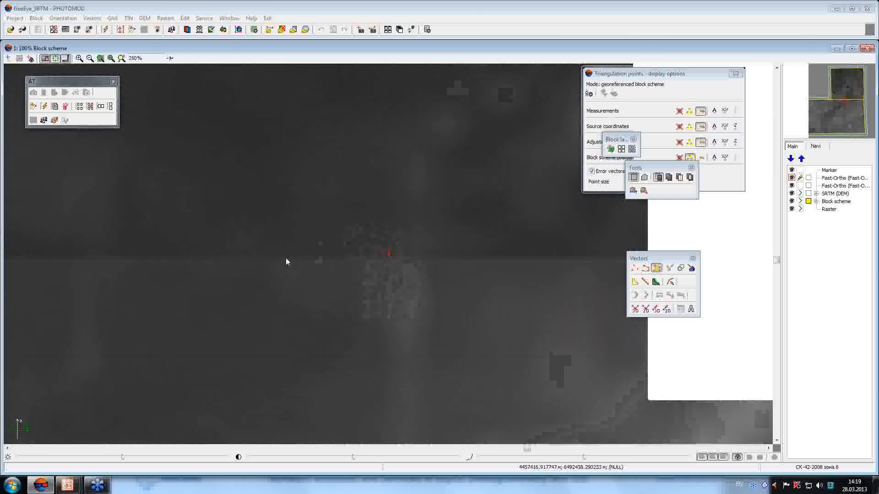
{"action": "middle_click_drag", "start_coordinate": [165, 283], "coordinate": [294, 284]}
{"action": "mouse_move", "coordinate": [238, 281]}
{"action": "middle_mouse_down"}
{"action": "mouse_move", "coordinate": [446, 291]}
{"action": "mouse_move", "coordinate": [238, 293]}
{"action": "middle_mouse_up"}
{"action": "middle_click_drag", "start_coordinate": [568, 279], "coordinate": [276, 303]}
{"action": "middle_click_drag", "start_coordinate": [412, 291], "coordinate": [286, 289]}
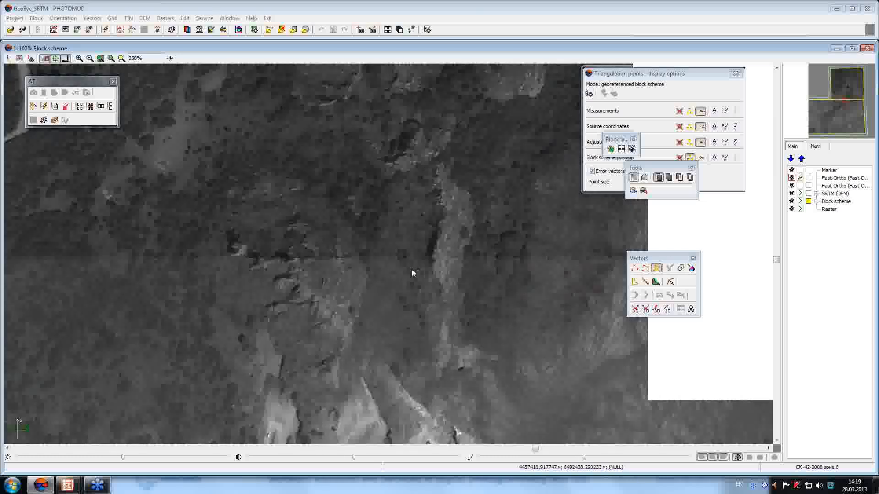
{"action": "left_click", "coordinate": [22, 30]}
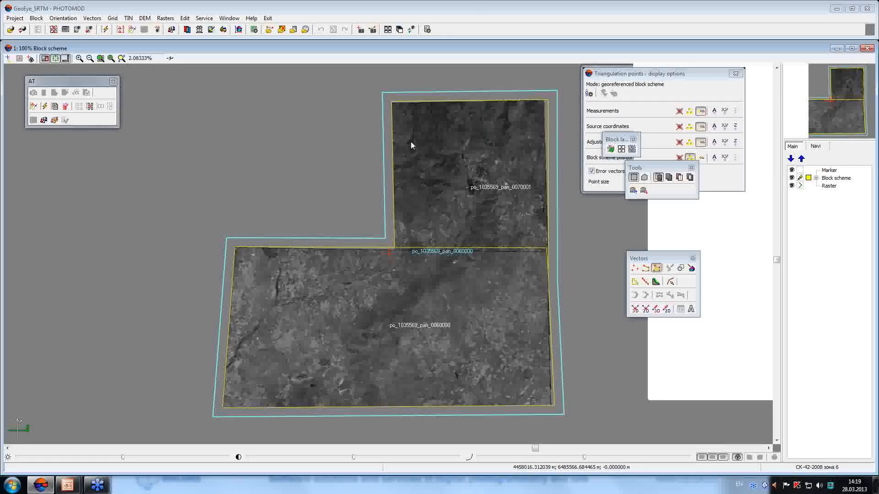
Load the DEM_PHOTOMOD.x-dem elevation model onto the block.
{"action": "left_click", "coordinate": [145, 18]}
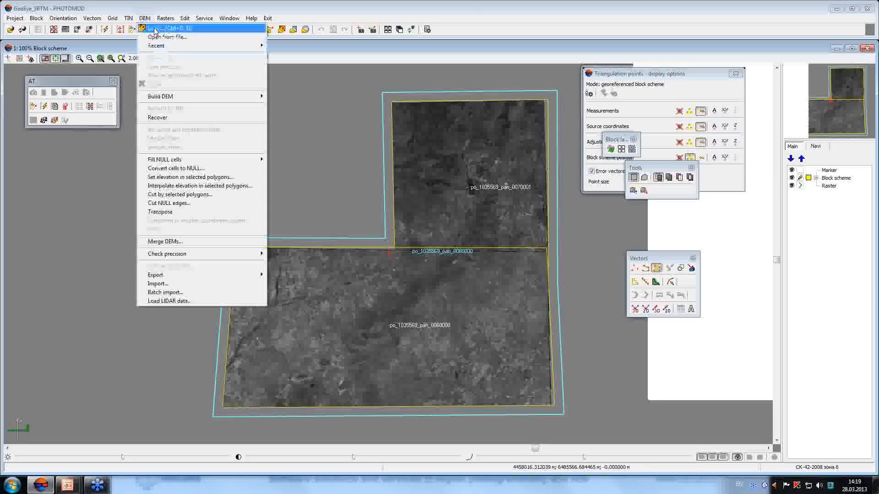
{"action": "left_click", "coordinate": [151, 37]}
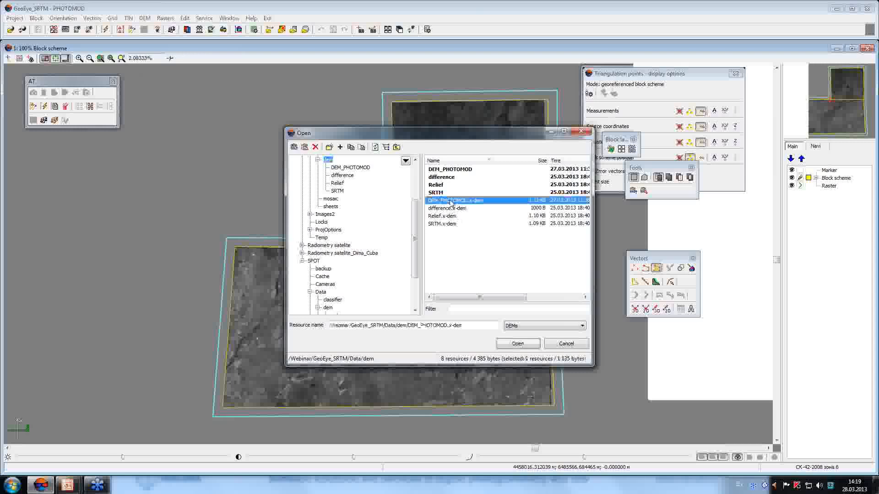
{"action": "left_click", "coordinate": [515, 344]}
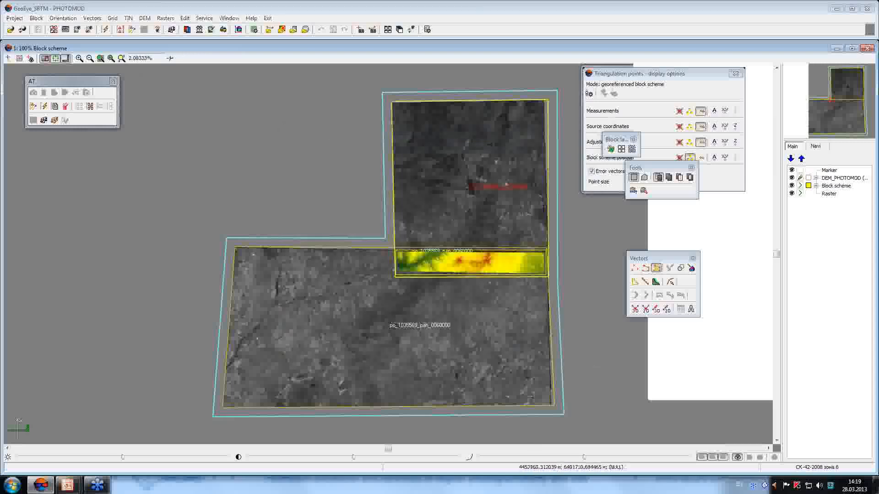
Create two Fast-Ortho layers based on DEM_PHOTOMOD.
{"action": "left_click", "coordinate": [165, 18]}
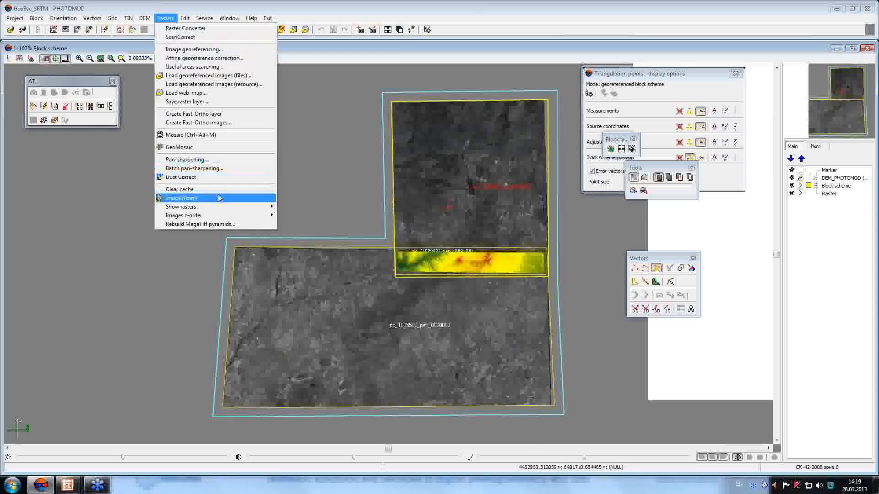
{"action": "left_click", "coordinate": [217, 114]}
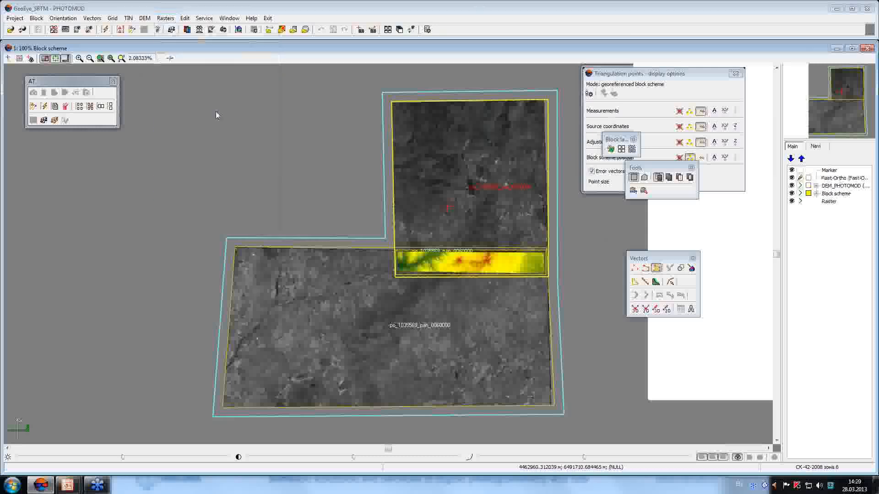
{"action": "left_click", "coordinate": [165, 18]}
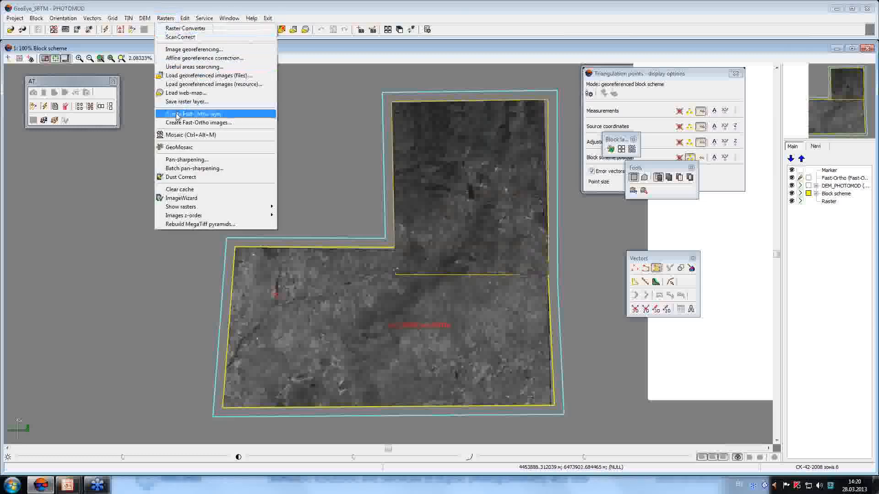
{"action": "left_click", "coordinate": [193, 114]}
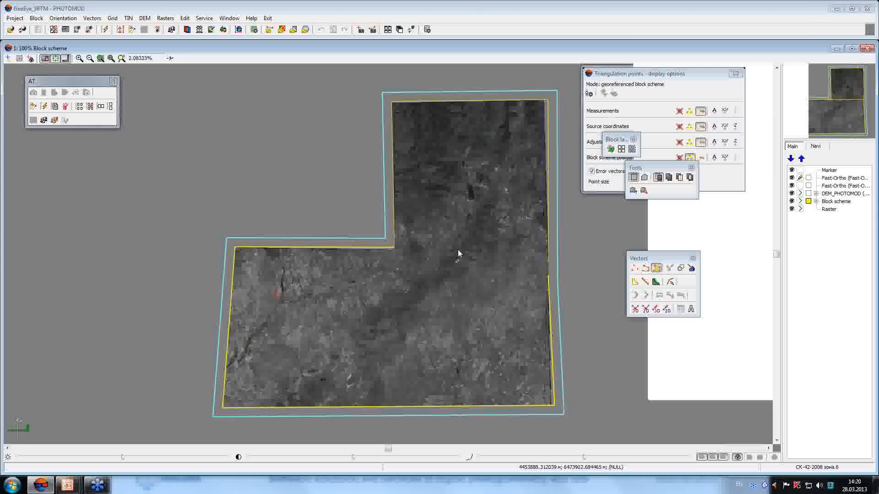
Enable the layer overlay mask on the new Fast-Ortho (2) and set its split position.
{"action": "left_click", "coordinate": [237, 19]}
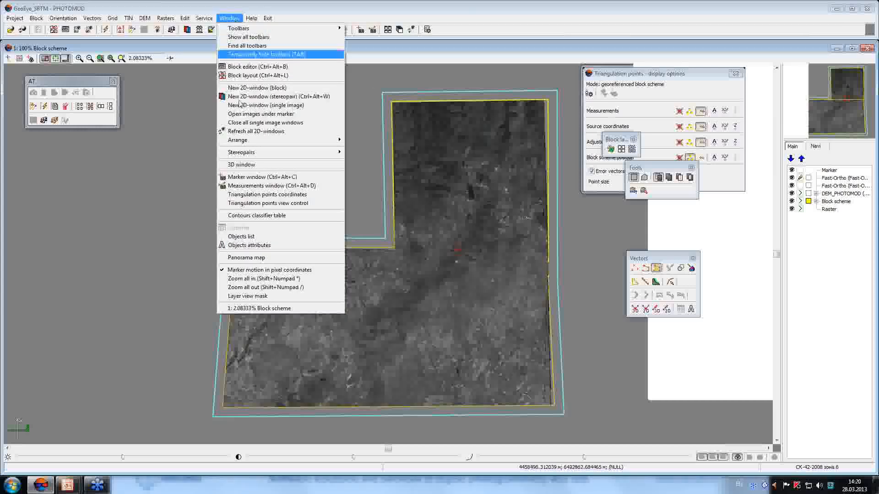
{"action": "left_click", "coordinate": [292, 295]}
{"action": "left_click_drag", "start_coordinate": [811, 293], "coordinate": [670, 289]}
{"action": "left_click_drag", "start_coordinate": [646, 324], "coordinate": [644, 351]}
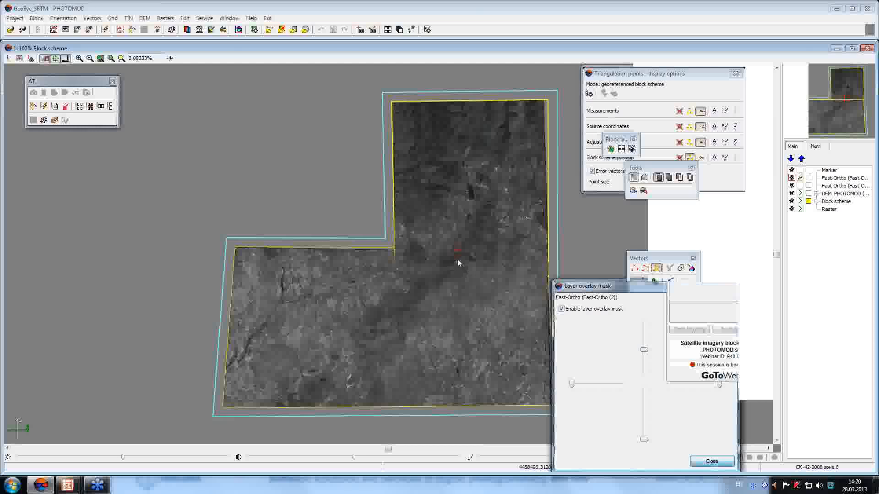
{"action": "left_click", "coordinate": [712, 461]}
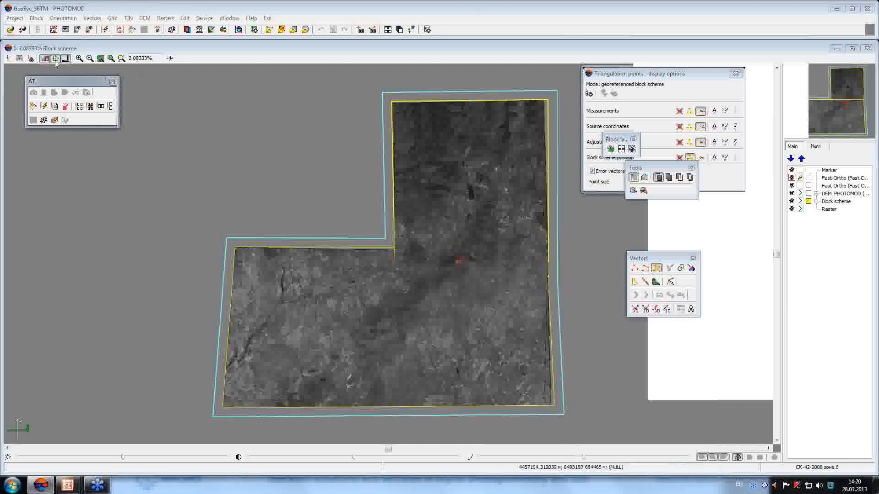
Inspect the ortho overlay along the quarry road, clear the layers, then switch to the slideshow.
{"action": "left_click", "coordinate": [110, 59]}
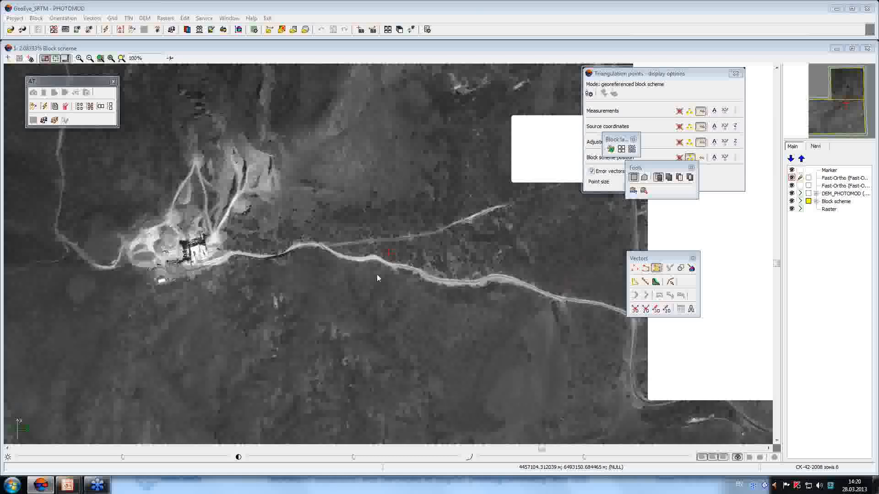
{"action": "left_click_drag", "start_coordinate": [362, 274], "coordinate": [361, 333]}
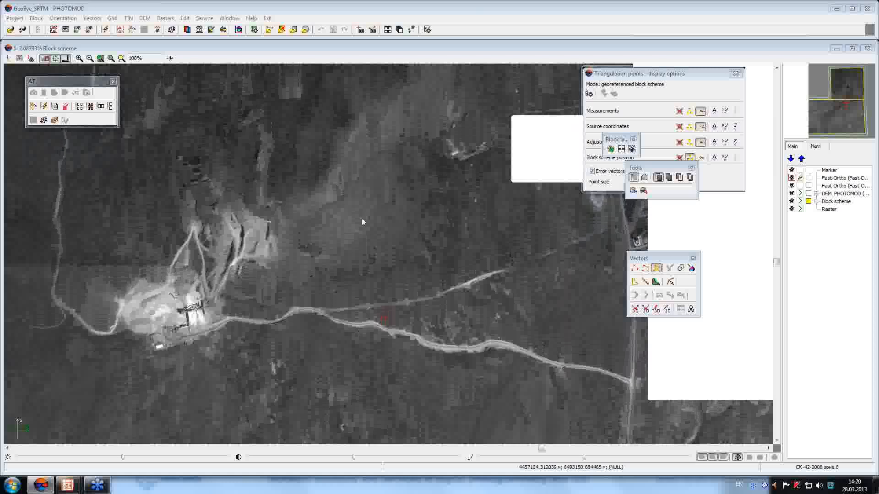
{"action": "left_click", "coordinate": [23, 30]}
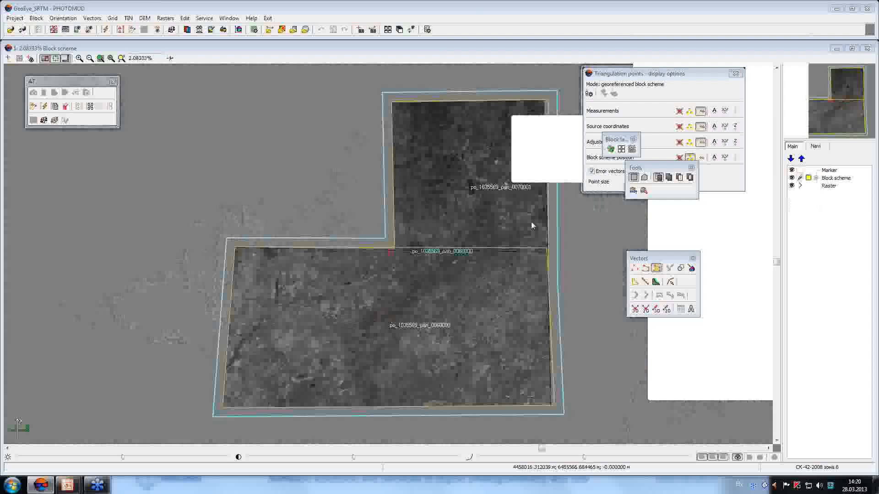
{"action": "key", "text": "alt+Tab"}
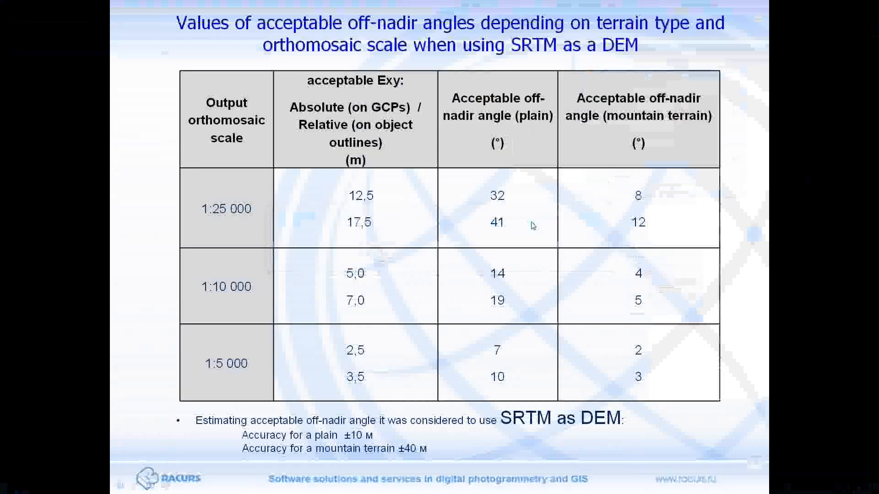
Advance the slideshow from the off-nadir angles table to the 'Preliminary filter of real blunders' slide.
{"action": "left_click", "coordinate": [532, 223]}
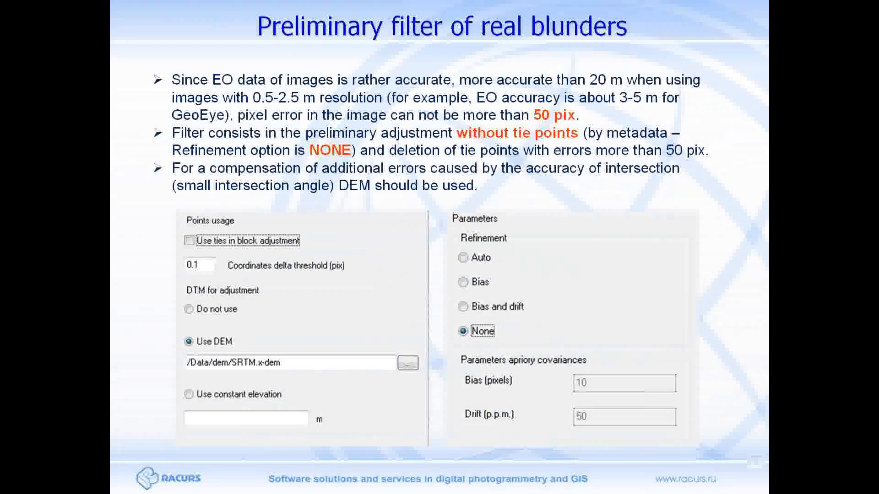
{"action": "left_click", "coordinate": [772, 25]}
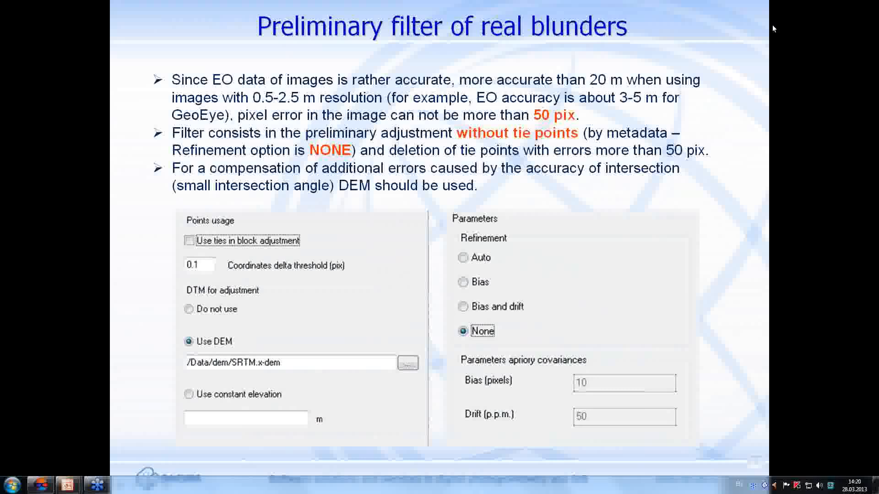
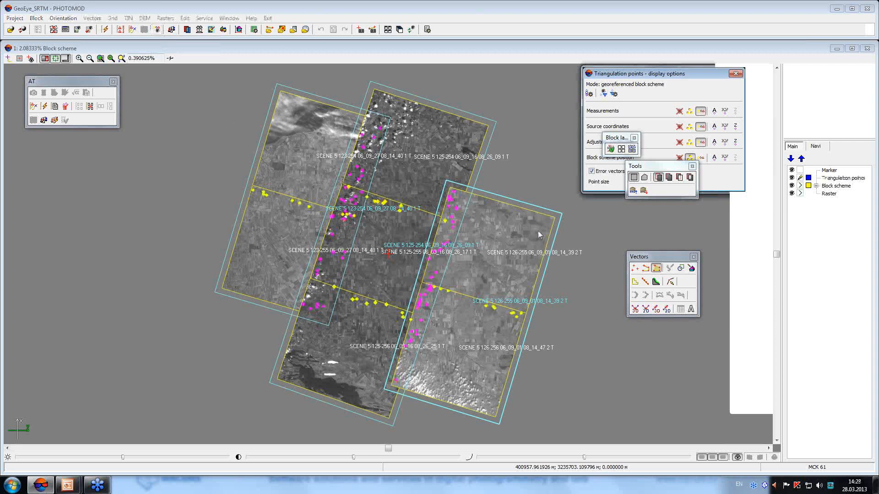
Set the SPOT block adjustment to RPC with Bias refinement and no image groups.
{"action": "left_click", "coordinate": [171, 30]}
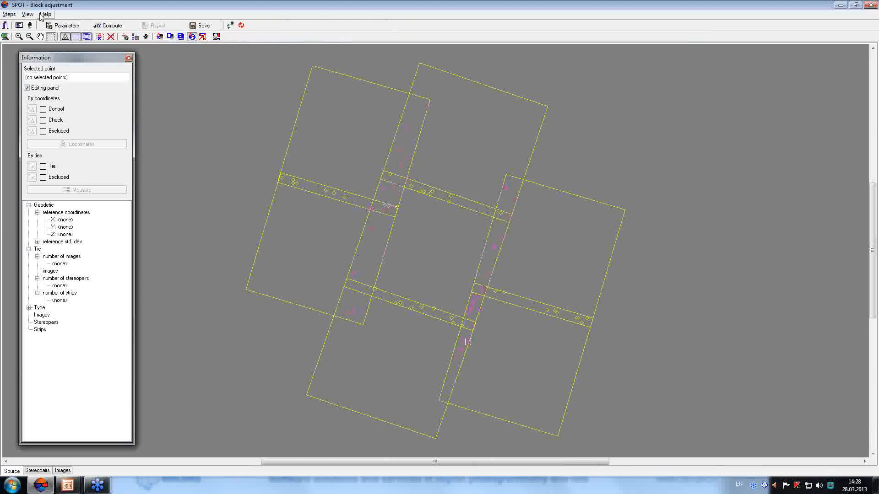
{"action": "left_click", "coordinate": [63, 25]}
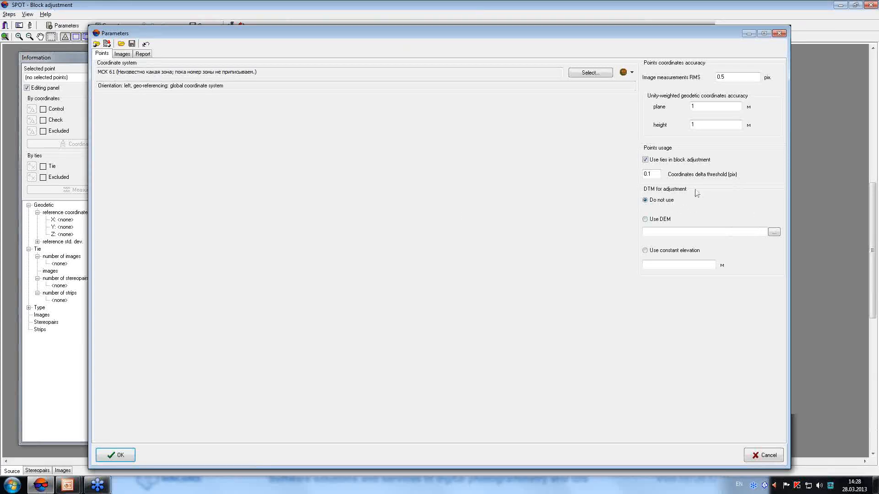
{"action": "left_click_drag", "start_coordinate": [509, 30], "coordinate": [478, 28]}
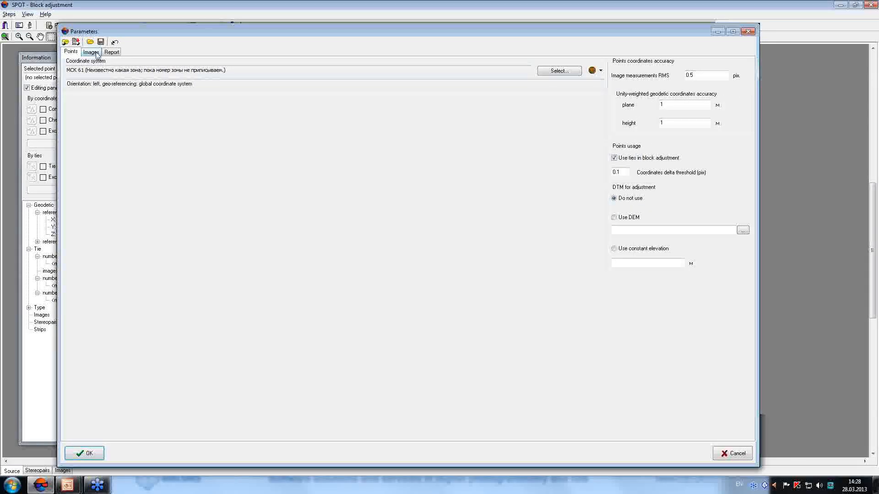
{"action": "left_click", "coordinate": [91, 52]}
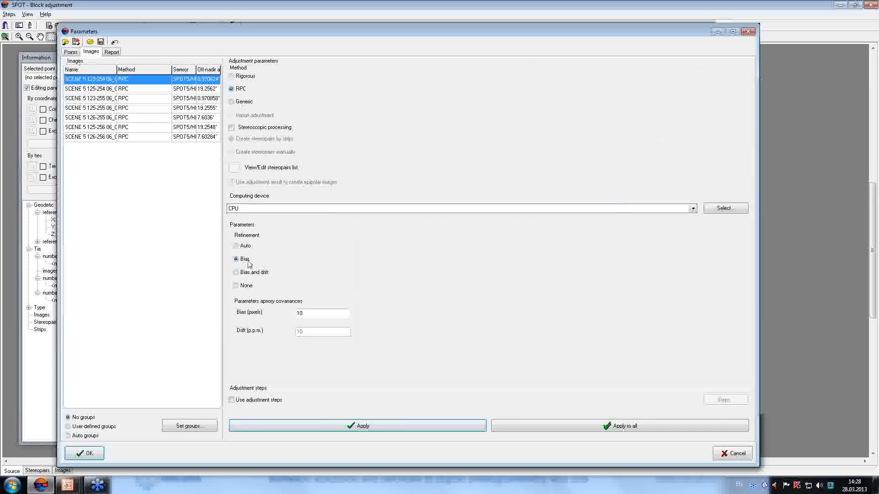
{"action": "left_click", "coordinate": [100, 454]}
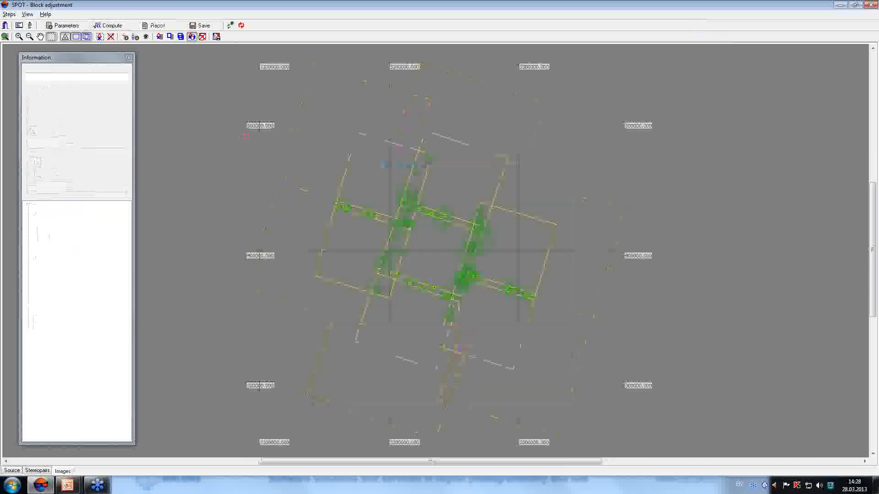
Inspect the residuals of tie points ~110 and ~9 in the SPOT adjustment.
{"action": "left_click_drag", "start_coordinate": [717, 106], "coordinate": [602, 132]}
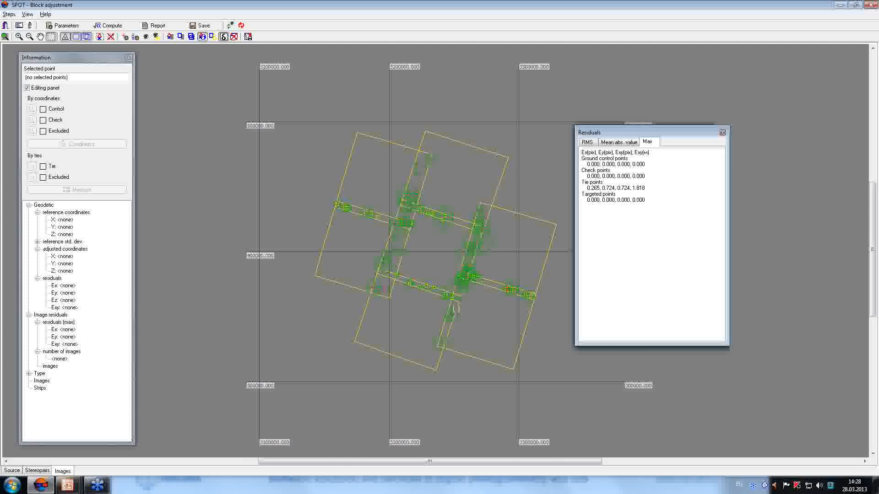
{"action": "left_click", "coordinate": [507, 289]}
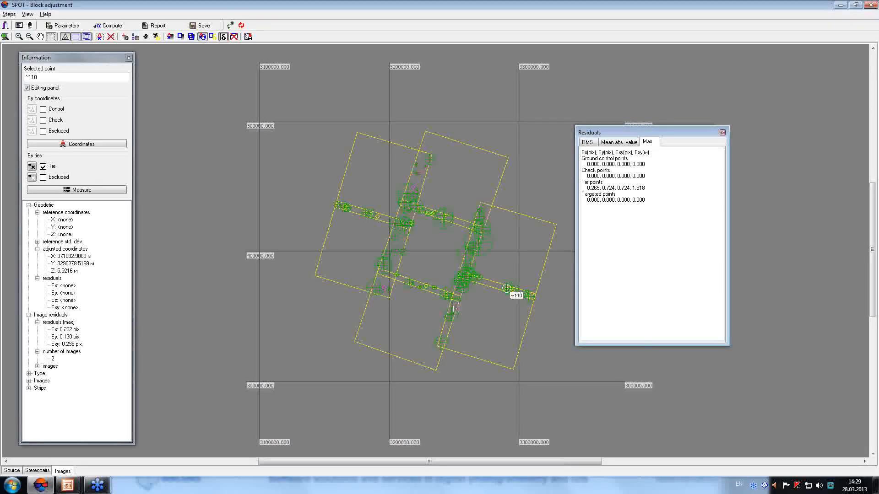
{"action": "left_click", "coordinate": [425, 167]}
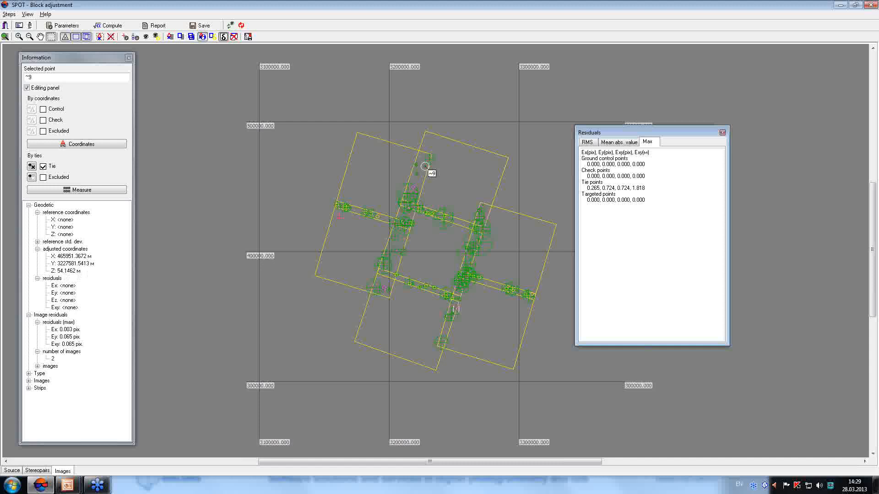
Save the SPOT adjustment results and close the block adjustment window.
{"action": "left_click", "coordinate": [206, 26]}
{"action": "left_click", "coordinate": [869, 5]}
{"action": "left_click", "coordinate": [145, 18]}
Load aster.x-dem, place Triangulation points above it, and hide the DEM layer.
{"action": "left_click", "coordinate": [160, 28]}
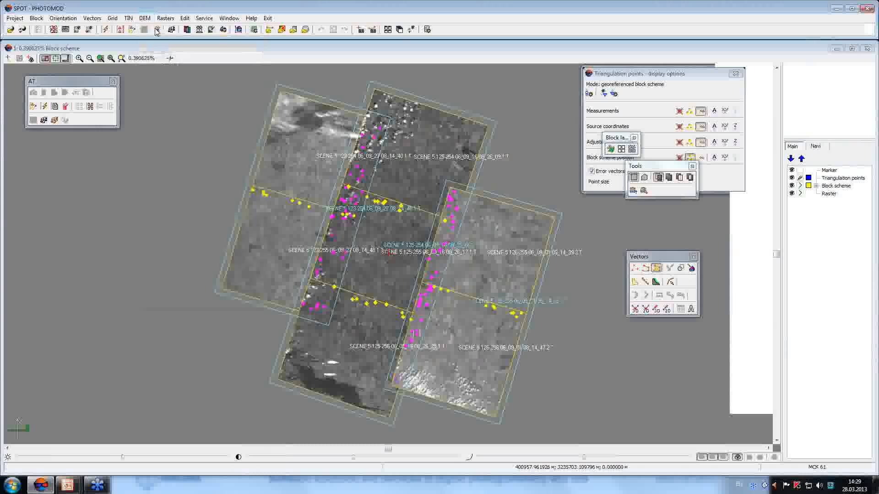
{"action": "left_click", "coordinate": [437, 177]}
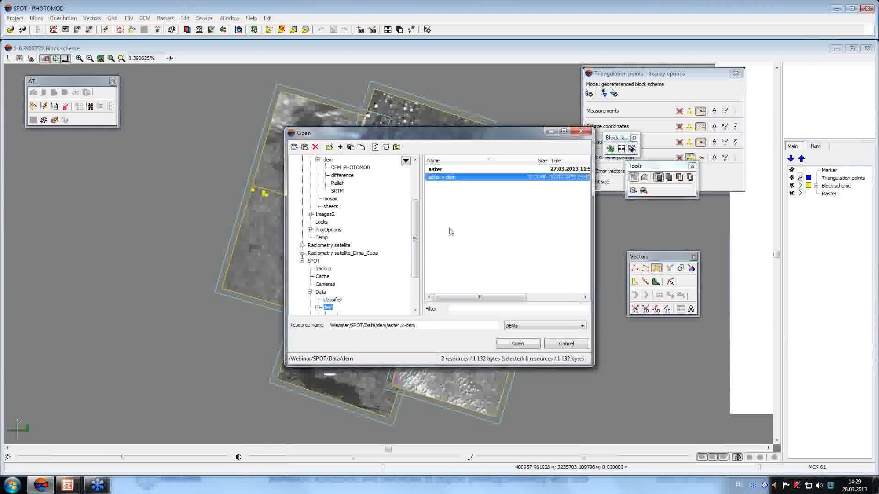
{"action": "left_click", "coordinate": [517, 343]}
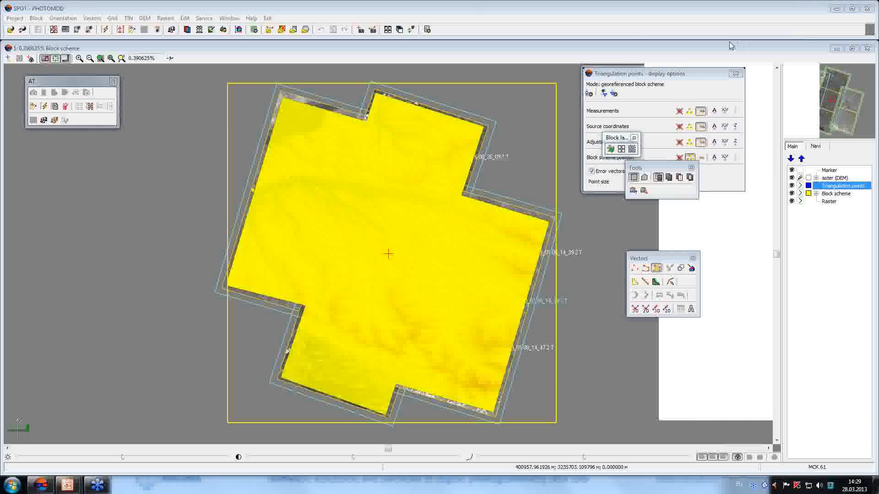
{"action": "left_click", "coordinate": [801, 160]}
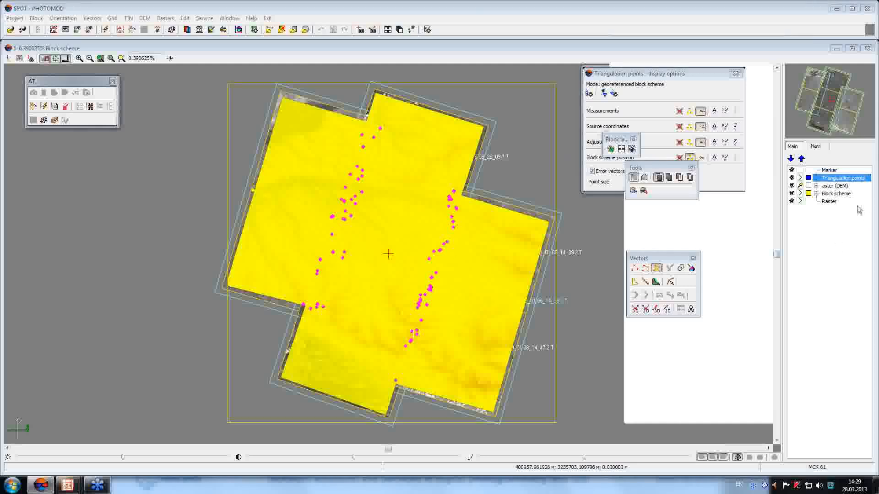
{"action": "left_click", "coordinate": [792, 186]}
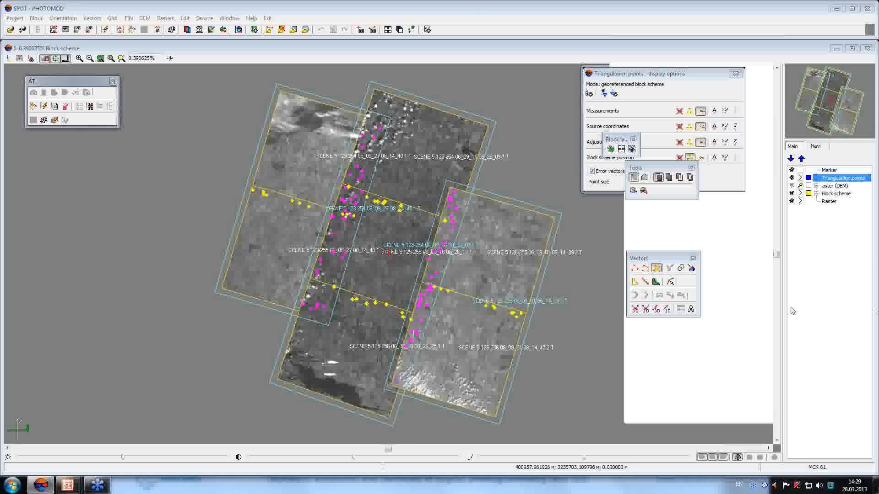
Compare the DEM against the triangulation points and sort the table by Ez.
{"action": "left_click", "coordinate": [145, 18]}
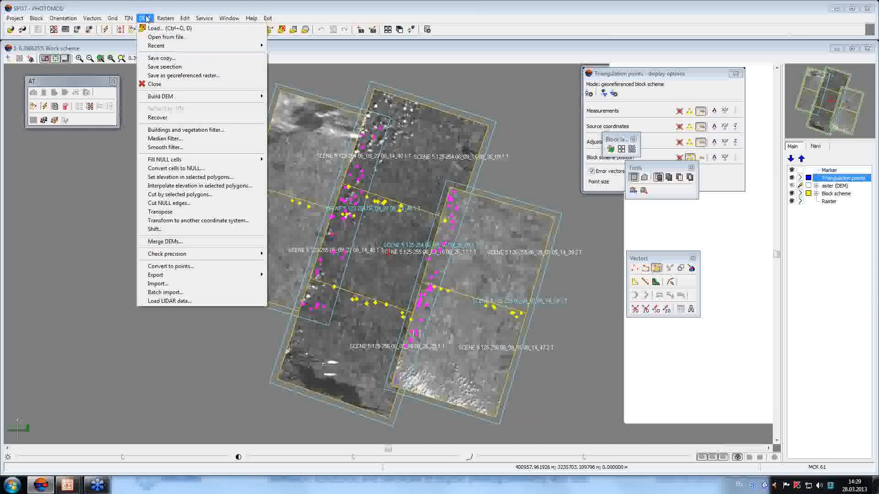
{"action": "mouse_move", "coordinate": [223, 255]}
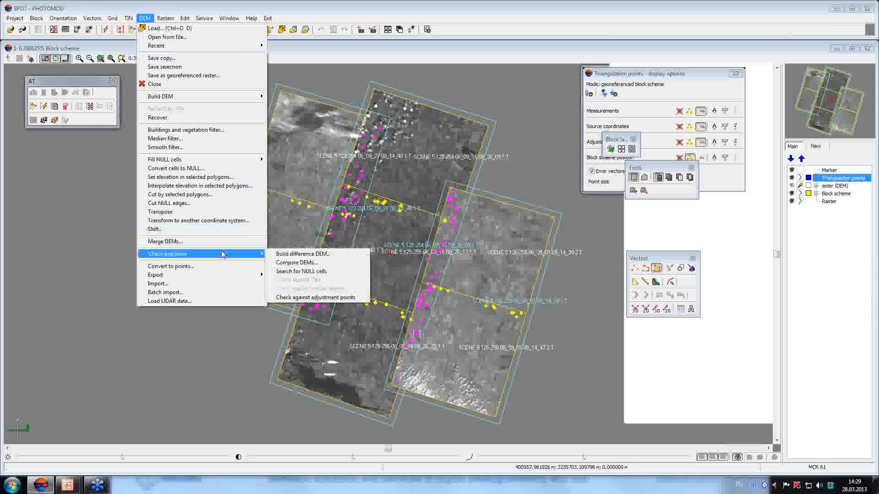
{"action": "left_click", "coordinate": [324, 297]}
{"action": "left_click_drag", "start_coordinate": [399, 148], "coordinate": [23, 143]}
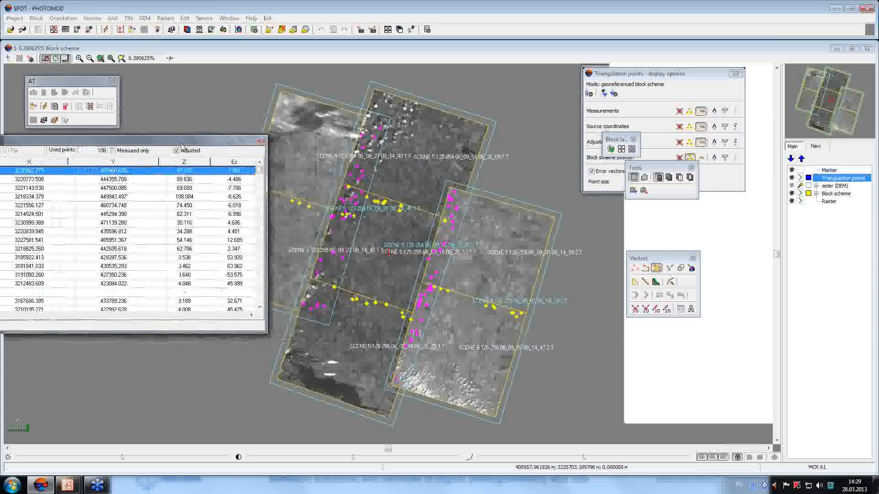
{"action": "left_click", "coordinate": [235, 163]}
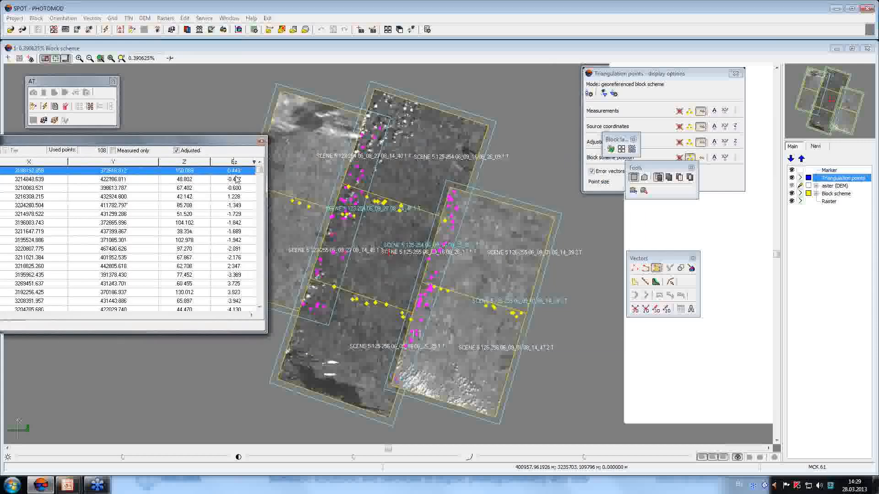
Step through the top points of the table down to the one with Ez -2.176.
{"action": "left_click", "coordinate": [237, 179]}
{"action": "left_click", "coordinate": [240, 189]}
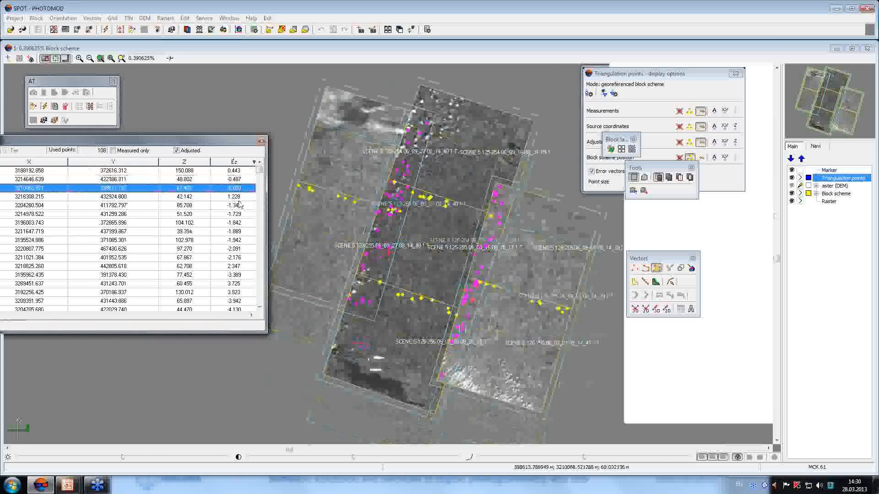
{"action": "left_click", "coordinate": [239, 197]}
{"action": "left_click", "coordinate": [239, 206]}
{"action": "left_click", "coordinate": [240, 214]}
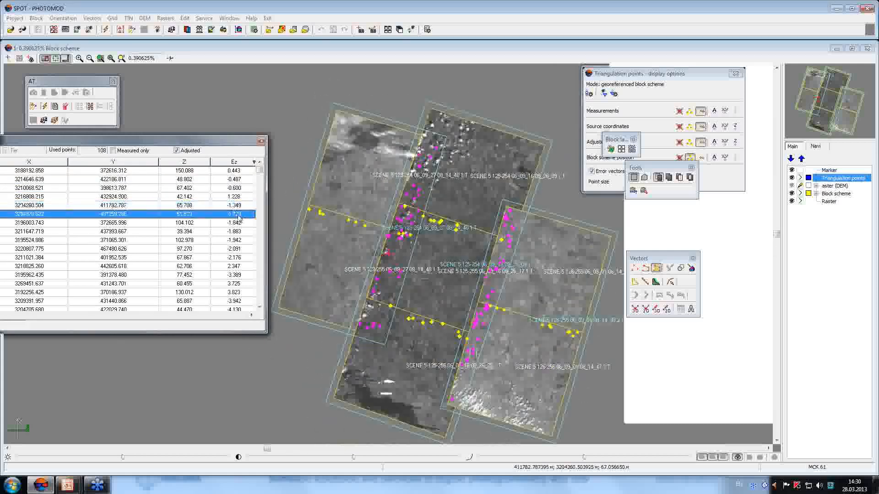
{"action": "left_click", "coordinate": [240, 223]}
{"action": "left_click", "coordinate": [241, 232]}
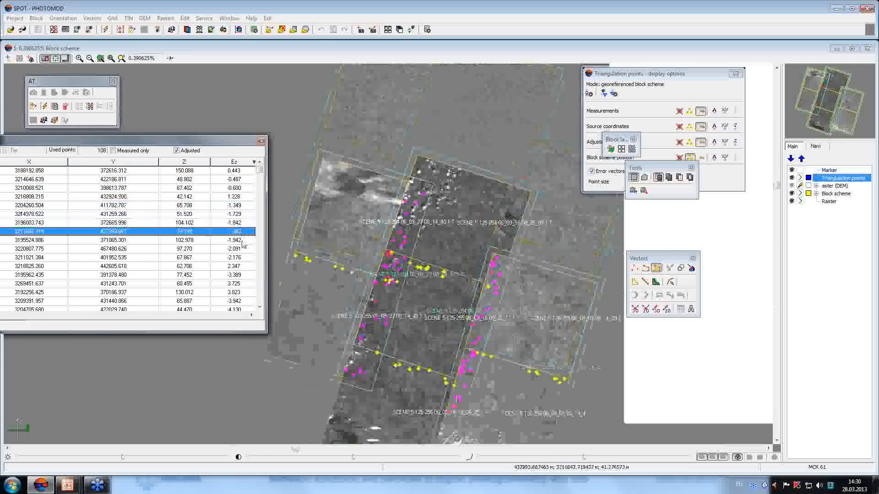
{"action": "left_click", "coordinate": [240, 240]}
{"action": "left_click", "coordinate": [241, 248]}
{"action": "left_click", "coordinate": [241, 257]}
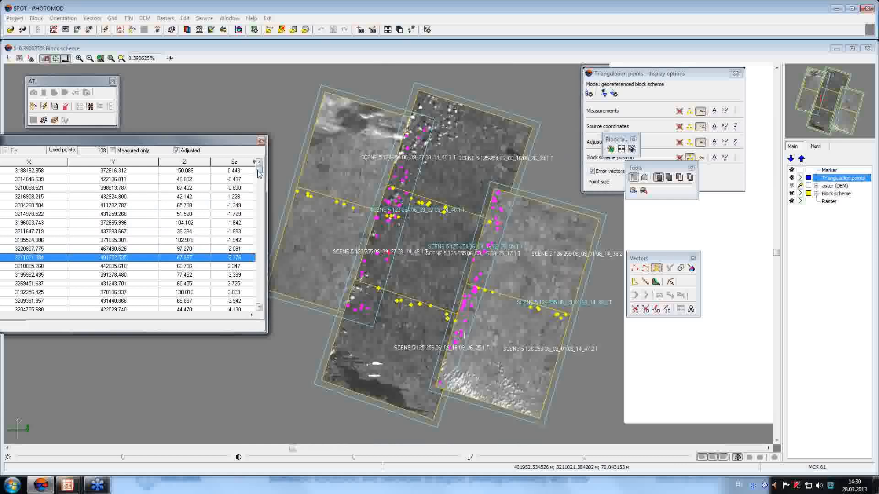
Review the largest Ez errors (-117.293, -113.693, -108.843), then close the accuracy table.
{"action": "scroll", "coordinate": [243, 289], "scroll_direction": "down", "scroll_amount": 5}
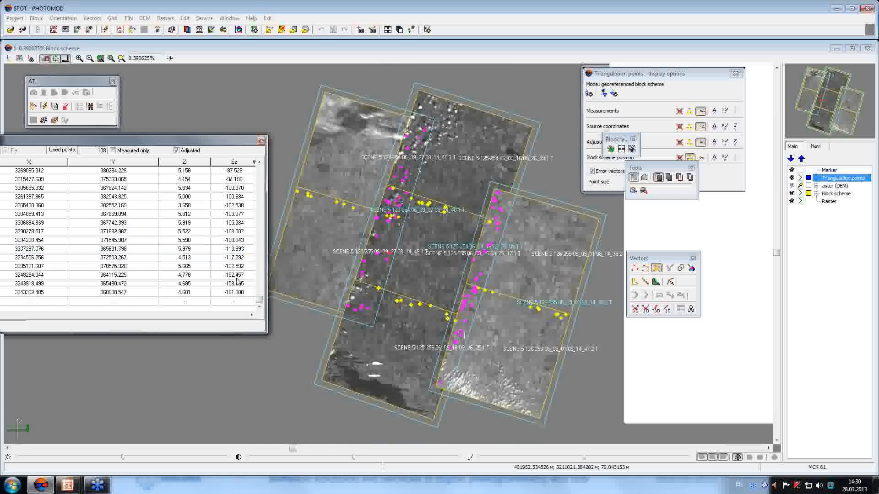
{"action": "left_click", "coordinate": [238, 283]}
{"action": "left_click", "coordinate": [240, 275]}
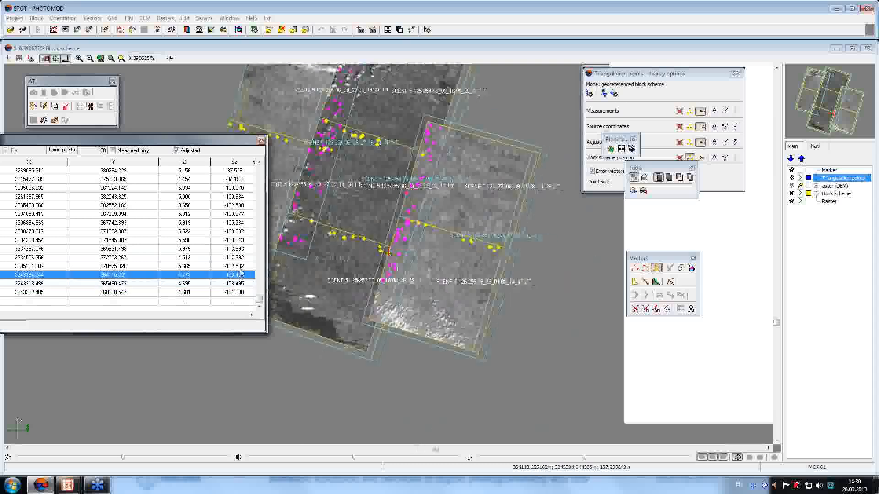
{"action": "left_click", "coordinate": [241, 265]}
{"action": "left_click", "coordinate": [241, 257]}
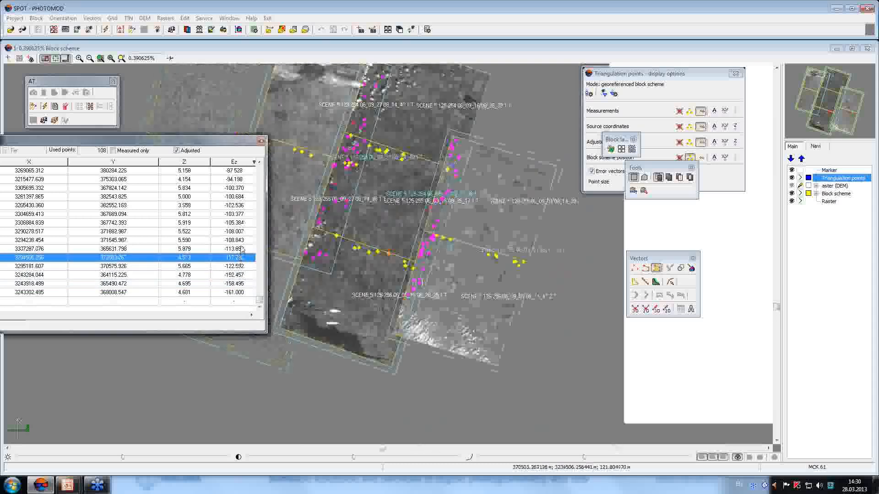
{"action": "left_click", "coordinate": [241, 249]}
{"action": "left_click", "coordinate": [240, 240]}
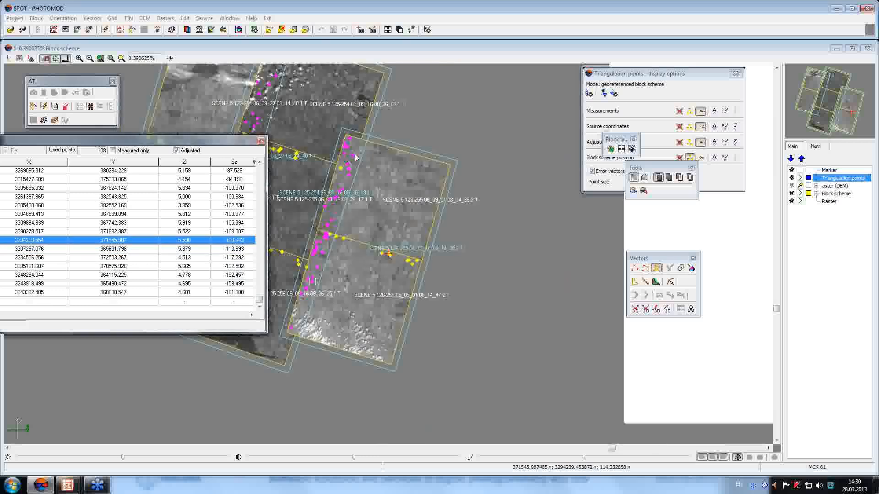
{"action": "left_click_drag", "start_coordinate": [186, 140], "coordinate": [441, 137]}
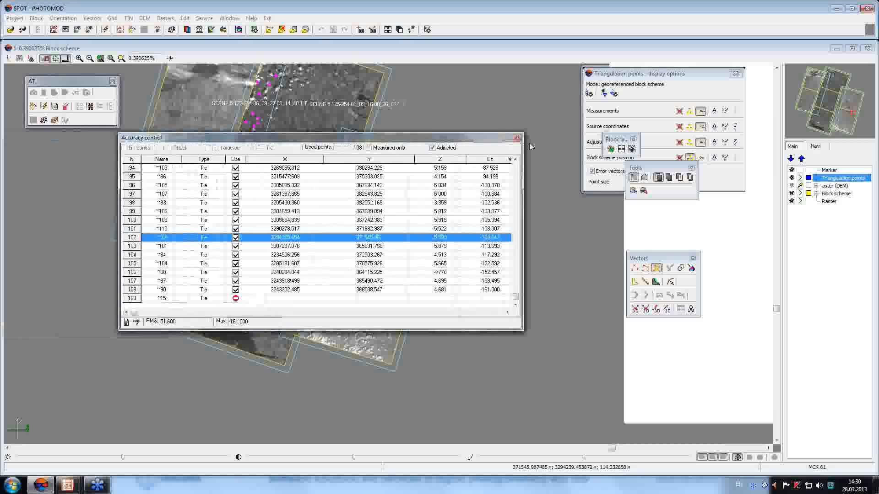
{"action": "left_click", "coordinate": [517, 139]}
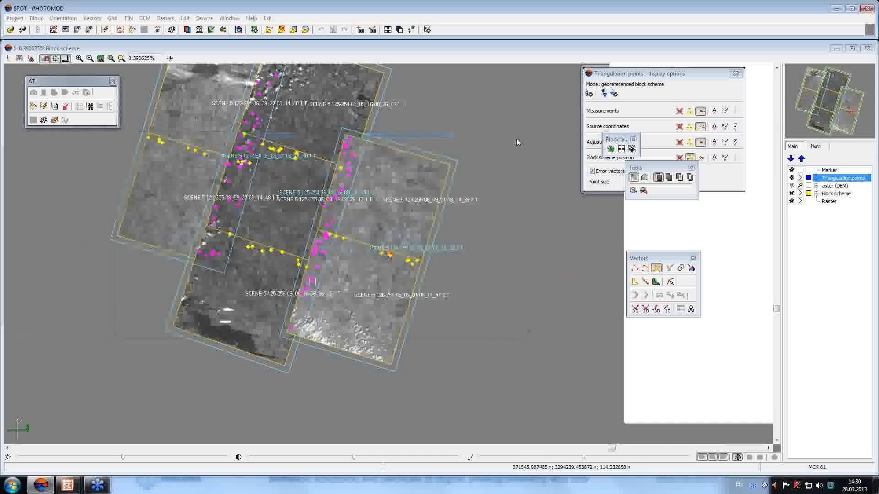
Set the SPOT adjustment parameters to use aster.x-dem as the DEM.
{"action": "left_click", "coordinate": [172, 29]}
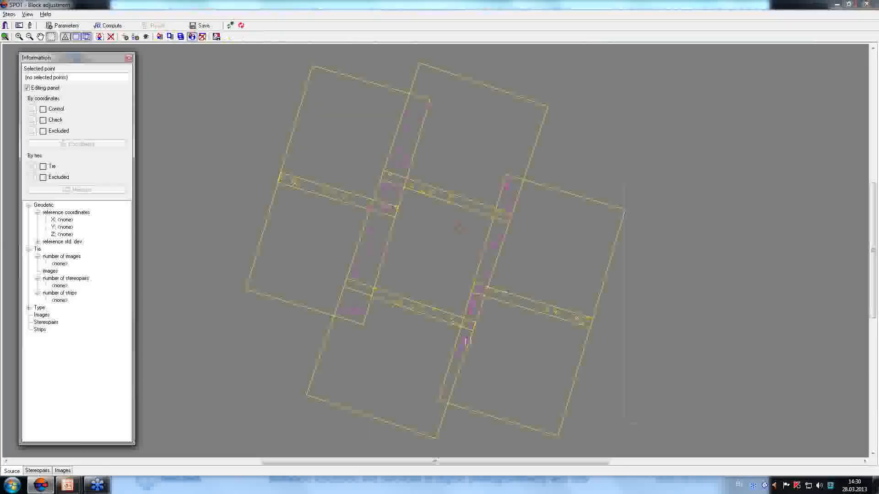
{"action": "left_click", "coordinate": [66, 26]}
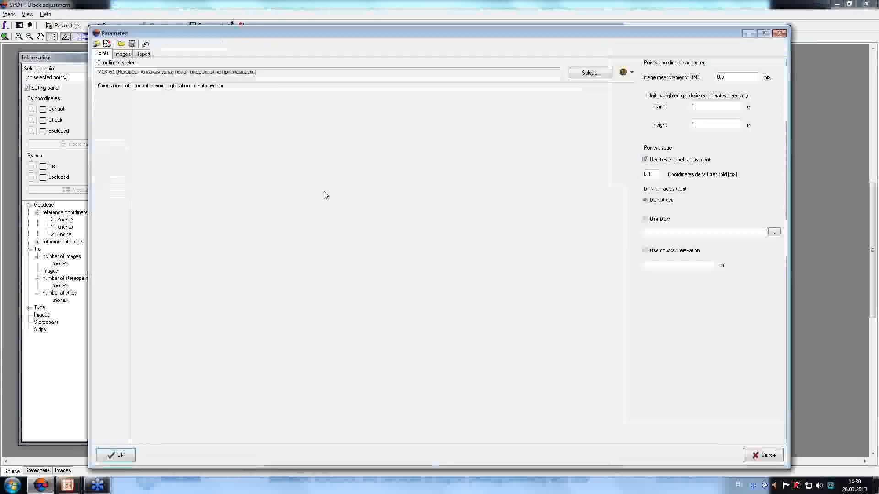
{"action": "left_click_drag", "start_coordinate": [392, 38], "coordinate": [215, 39]}
{"action": "left_click", "coordinate": [471, 222]}
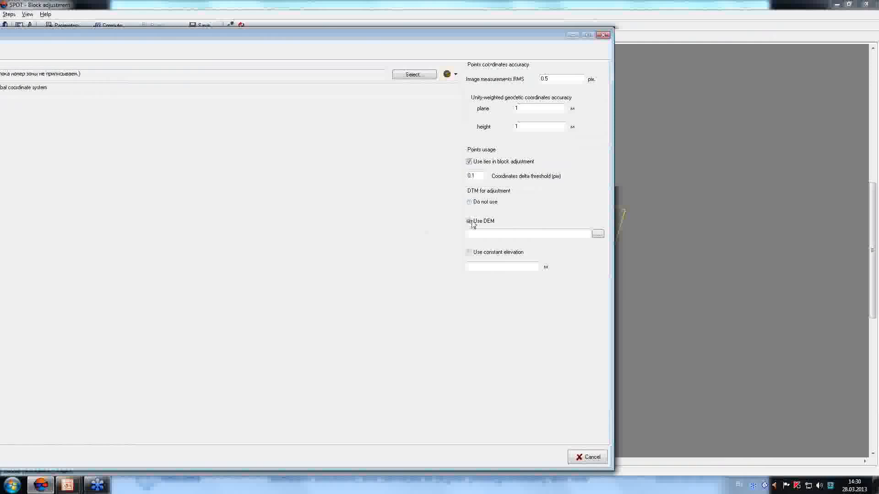
{"action": "left_click", "coordinate": [597, 234]}
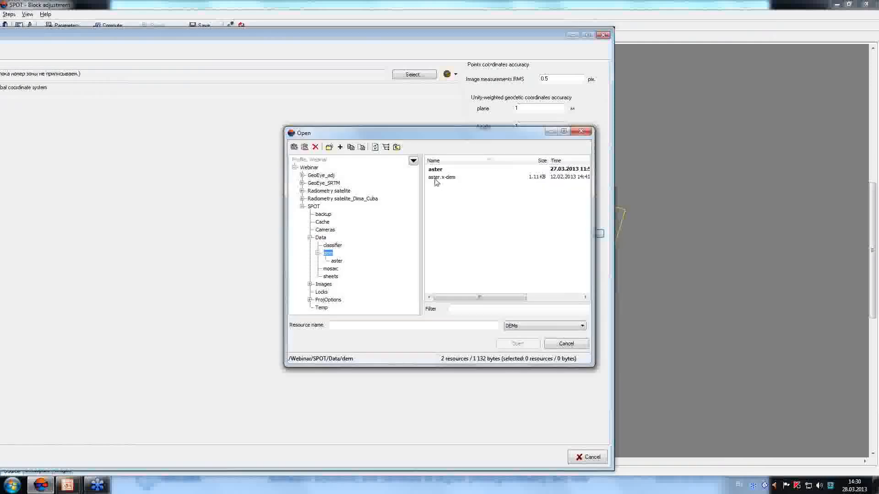
{"action": "left_click", "coordinate": [439, 177]}
{"action": "left_click", "coordinate": [517, 344]}
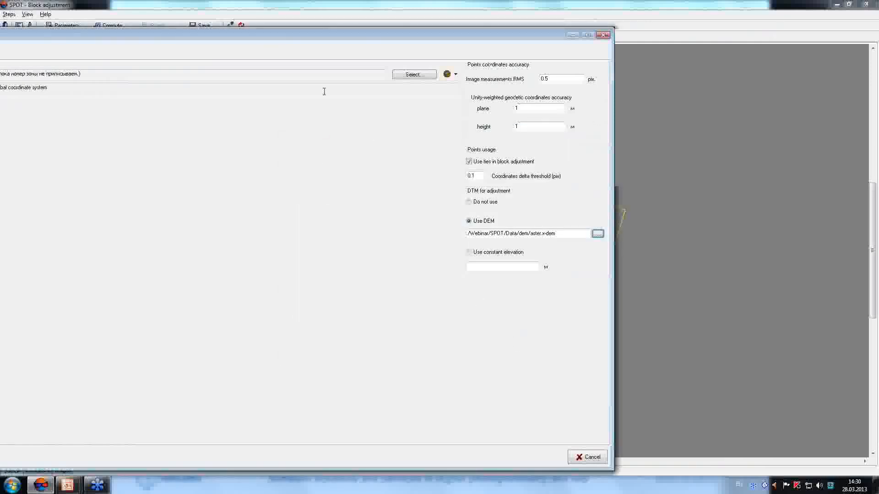
{"action": "left_click_drag", "start_coordinate": [246, 33], "coordinate": [391, 30]}
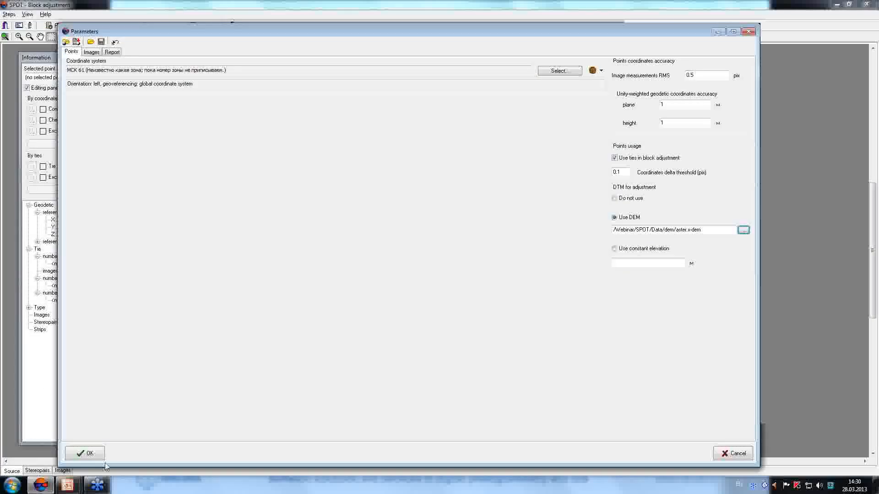
{"action": "left_click", "coordinate": [86, 453]}
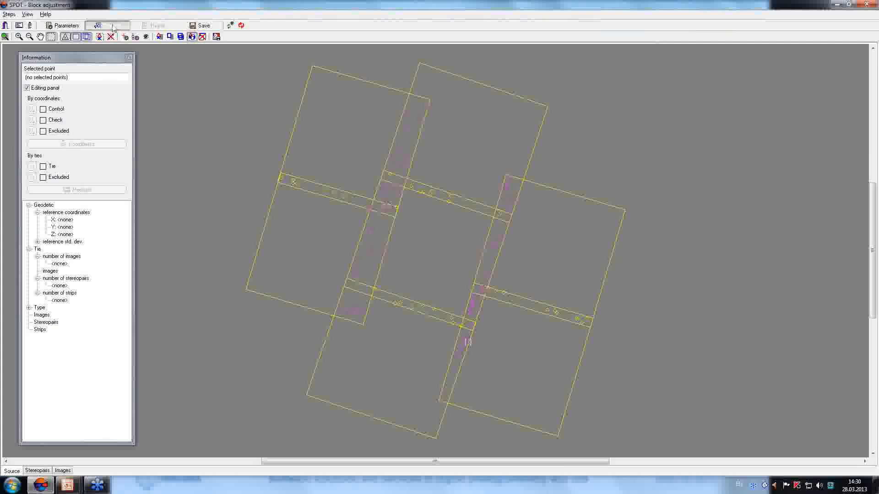
Recompute the adjustment (max residuals 0.801, 0.720, 0.838, 2.315), save, and close it.
{"action": "left_click", "coordinate": [113, 27]}
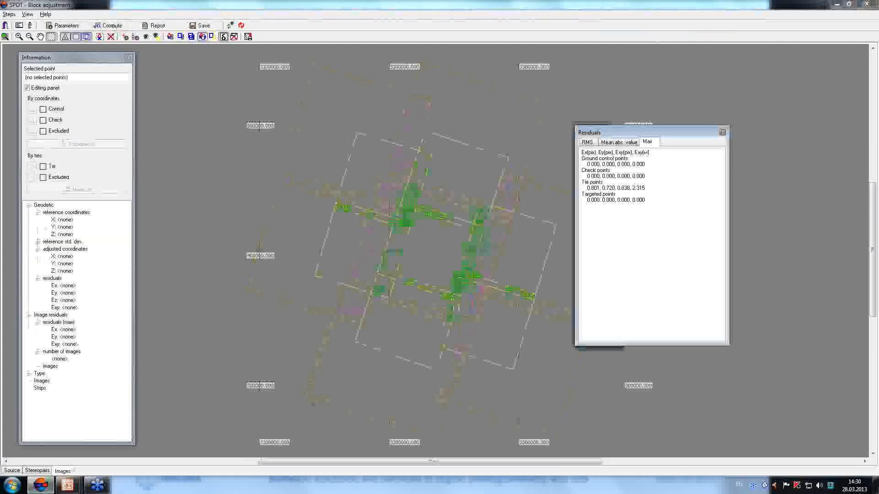
{"action": "left_click_drag", "start_coordinate": [603, 134], "coordinate": [546, 122]}
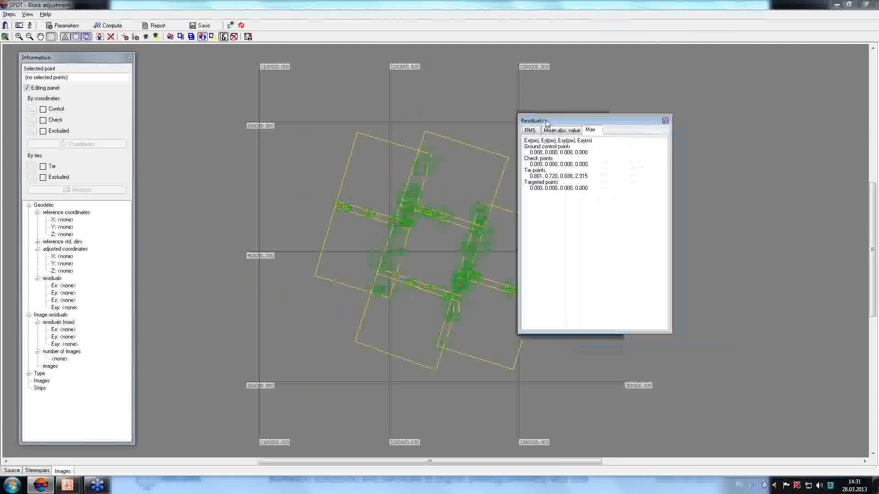
{"action": "left_click", "coordinate": [205, 28]}
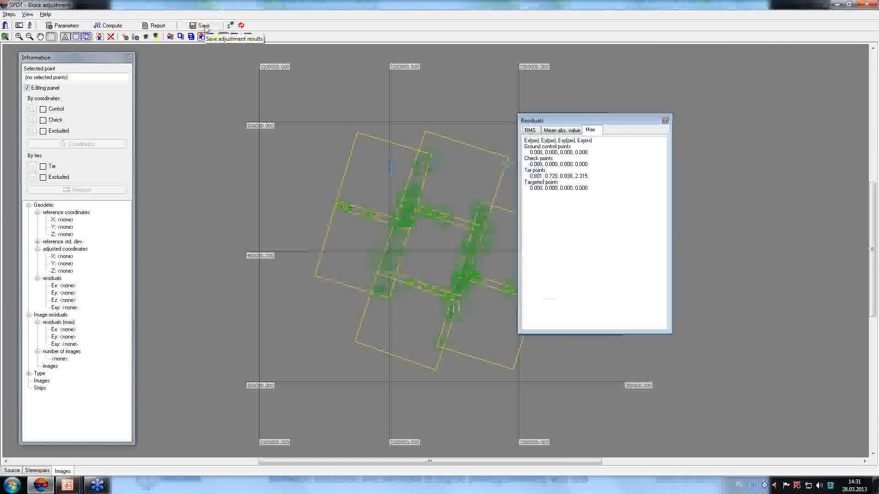
{"action": "left_click", "coordinate": [868, 5]}
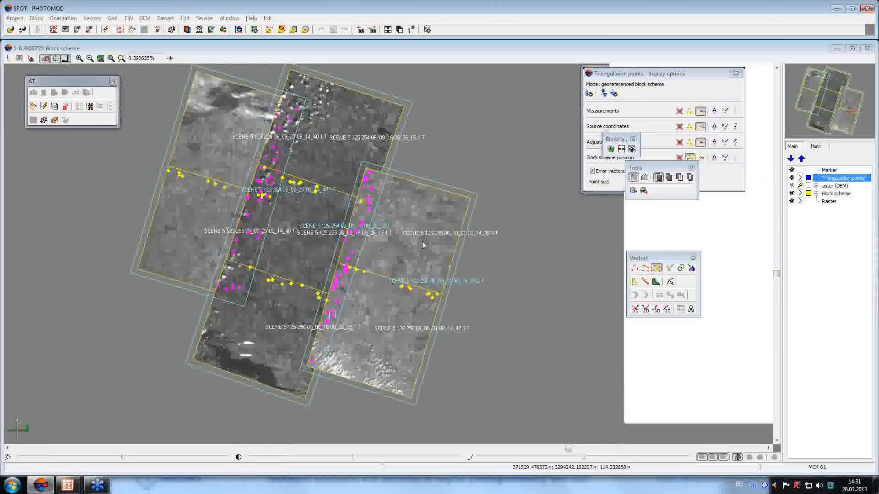
{"action": "left_click", "coordinate": [144, 18]}
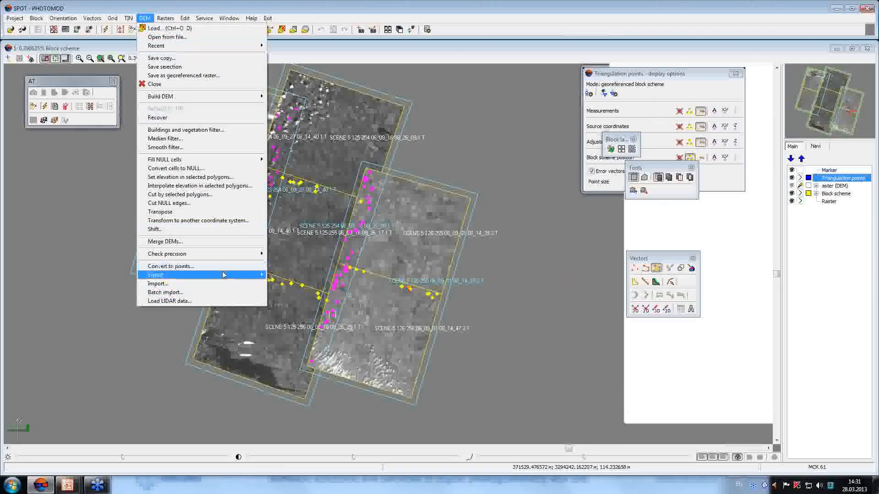
{"action": "mouse_move", "coordinate": [224, 275]}
{"action": "mouse_move", "coordinate": [231, 255]}
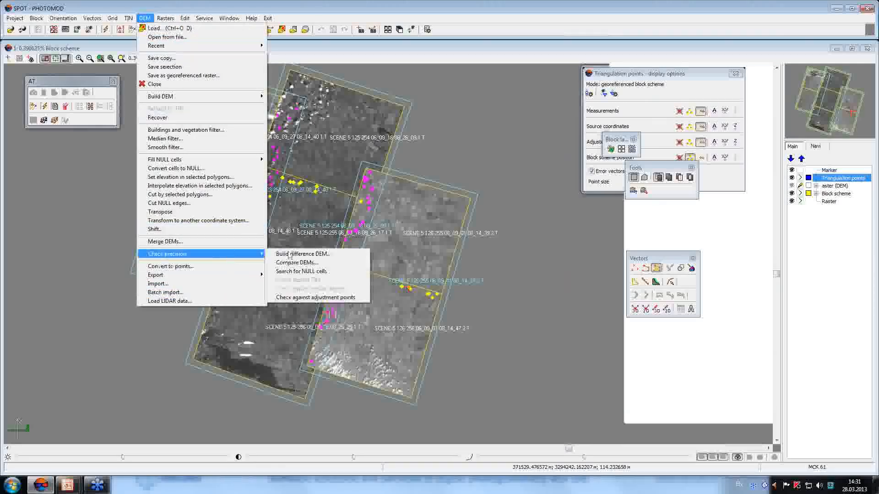
{"action": "left_click", "coordinate": [320, 298]}
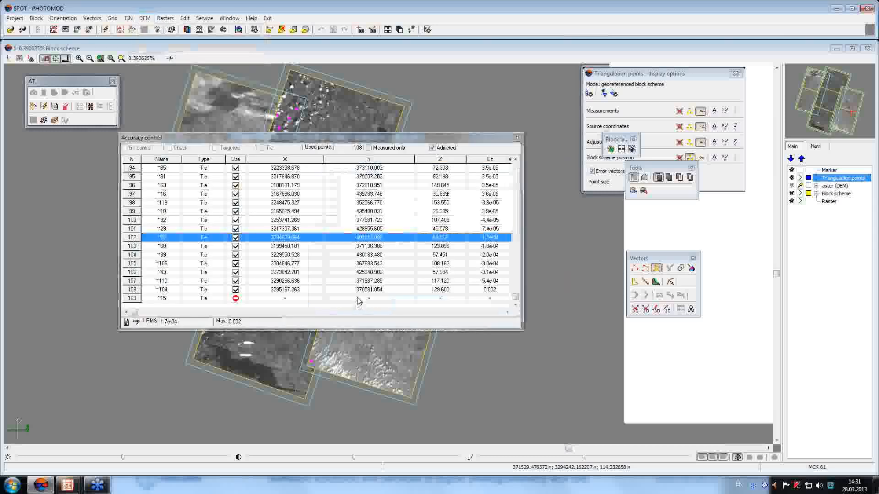
{"action": "left_click_drag", "start_coordinate": [411, 142], "coordinate": [311, 204]}
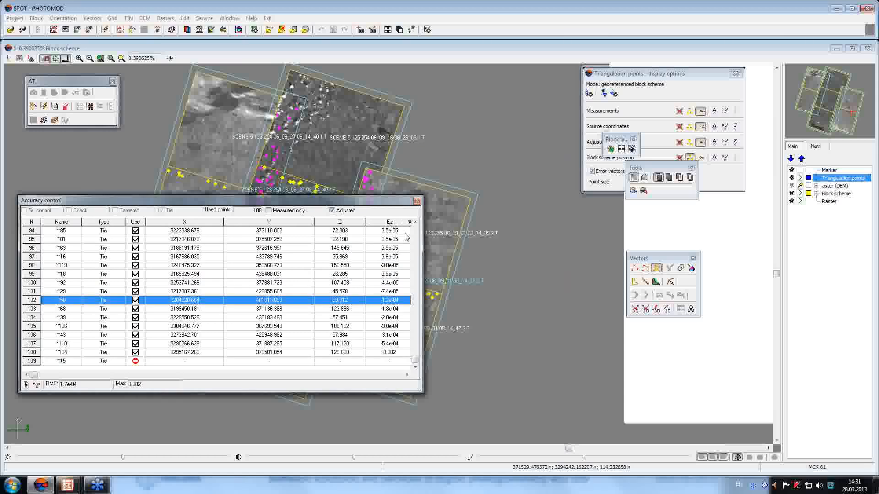
{"action": "left_click_drag", "start_coordinate": [414, 243], "coordinate": [380, 263]}
{"action": "left_click_drag", "start_coordinate": [326, 199], "coordinate": [497, 208]}
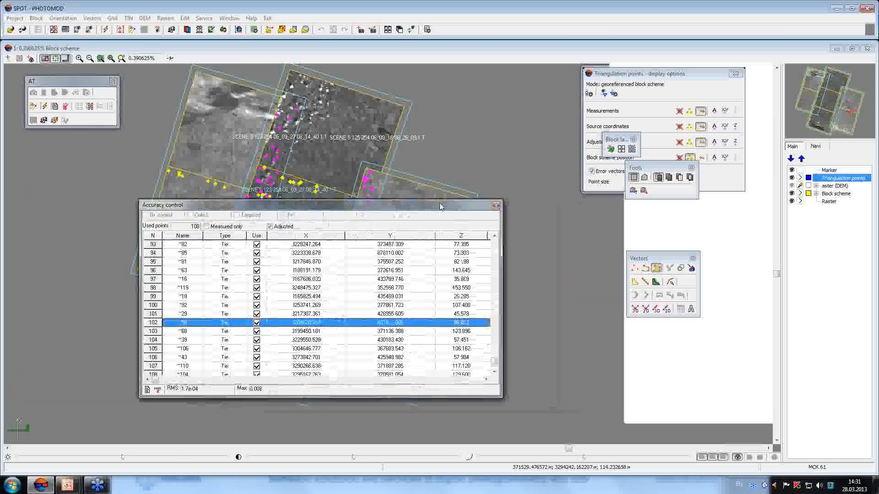
{"action": "left_click", "coordinate": [460, 263]}
{"action": "key", "text": "Down"}
{"action": "key", "text": "Down"}
{"action": "key", "text": "Down"}
{"action": "key", "text": "Down"}
{"action": "key", "text": "Down"}
{"action": "key", "text": "Down"}
{"action": "key", "text": "Down"}
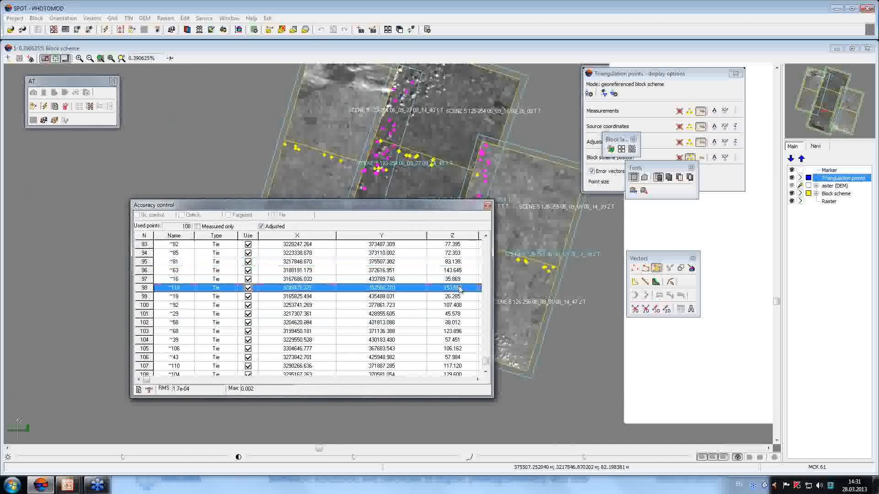
{"action": "left_click", "coordinate": [461, 297]}
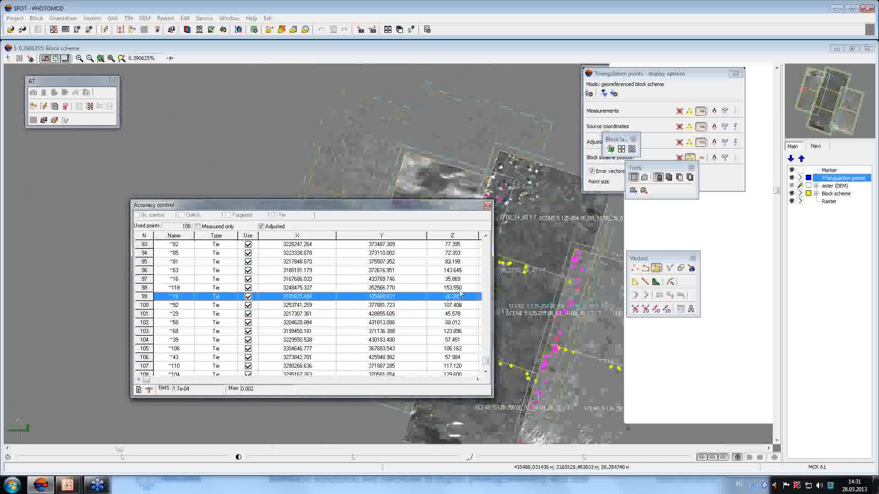
{"action": "left_click", "coordinate": [460, 288]}
{"action": "left_click", "coordinate": [456, 259]}
{"action": "left_click", "coordinate": [455, 252]}
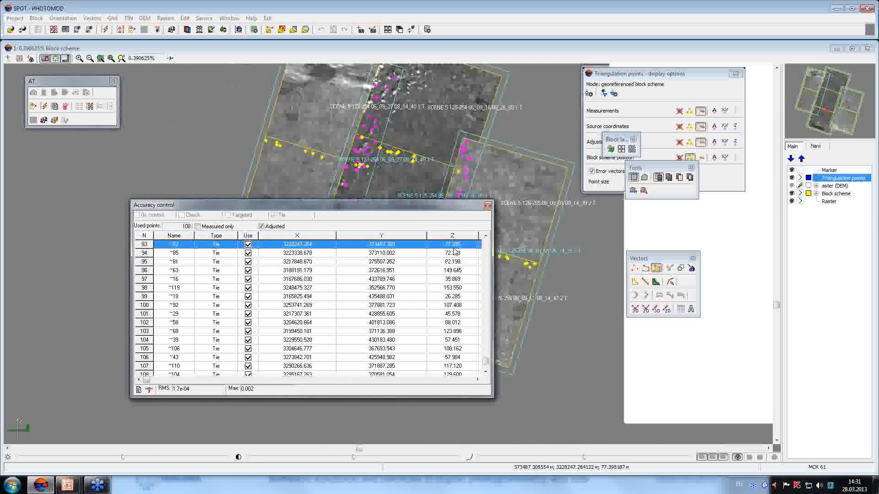
{"action": "left_click", "coordinate": [457, 330]}
{"action": "left_click", "coordinate": [458, 357]}
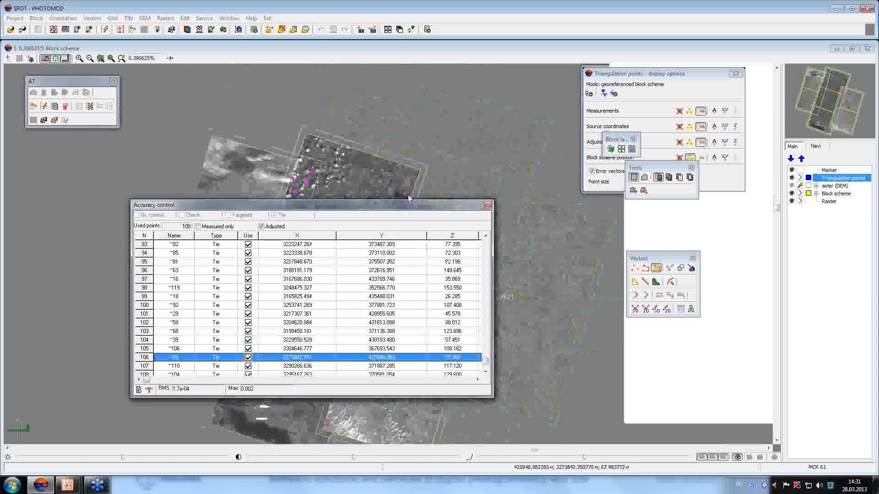
{"action": "left_click_drag", "start_coordinate": [414, 205], "coordinate": [131, 102]}
{"action": "left_click", "coordinate": [178, 202]}
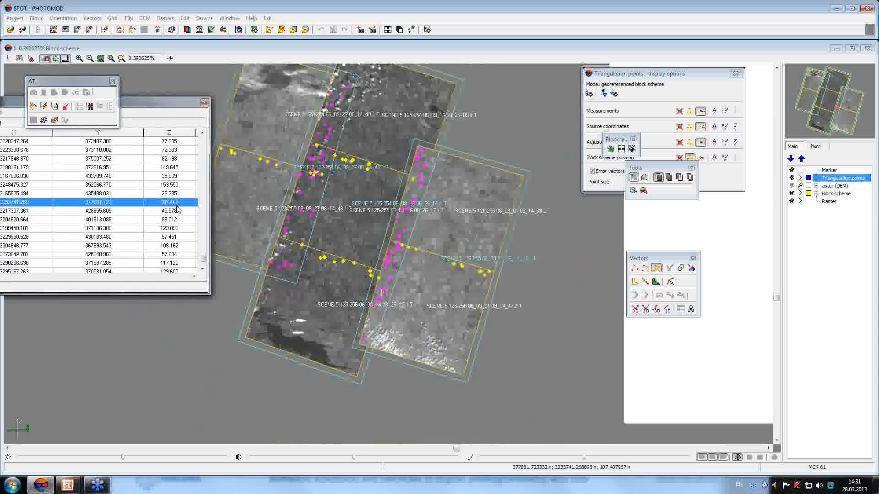
{"action": "left_click", "coordinate": [178, 236]}
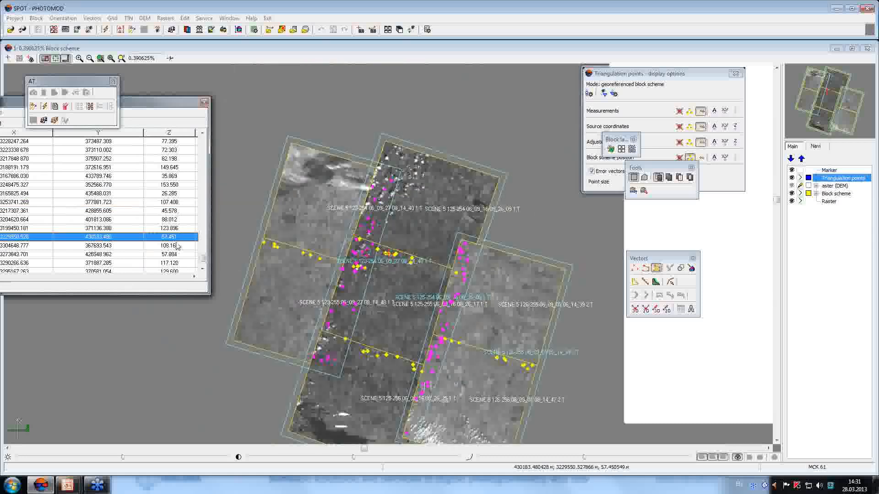
{"action": "left_click", "coordinate": [179, 246]}
{"action": "left_click_drag", "start_coordinate": [152, 102], "coordinate": [436, 117]}
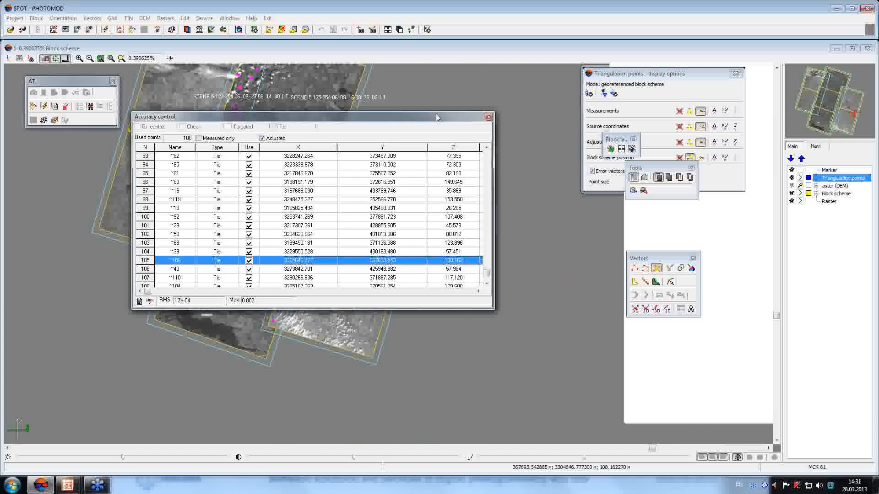
{"action": "left_click", "coordinate": [488, 116]}
{"action": "middle_click_drag", "start_coordinate": [311, 156], "coordinate": [384, 202]}
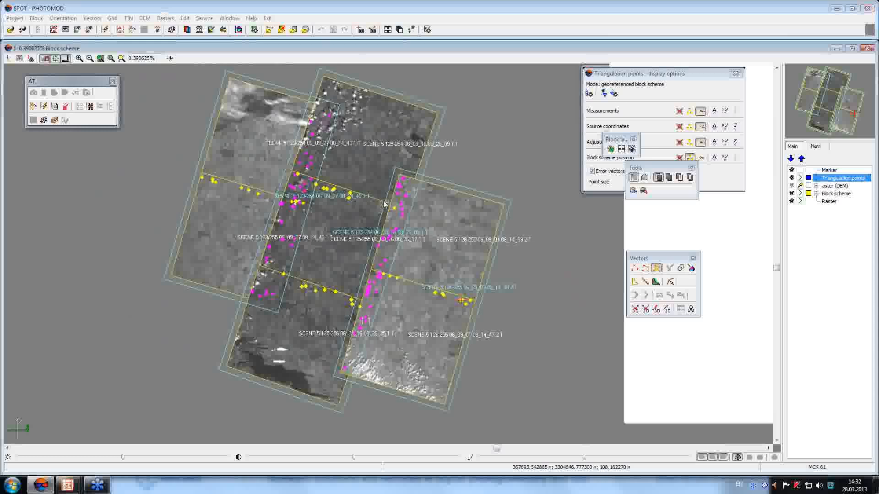
Open the recent /Webinar/Geoeye_SRTM project.
{"action": "left_click", "coordinate": [15, 18]}
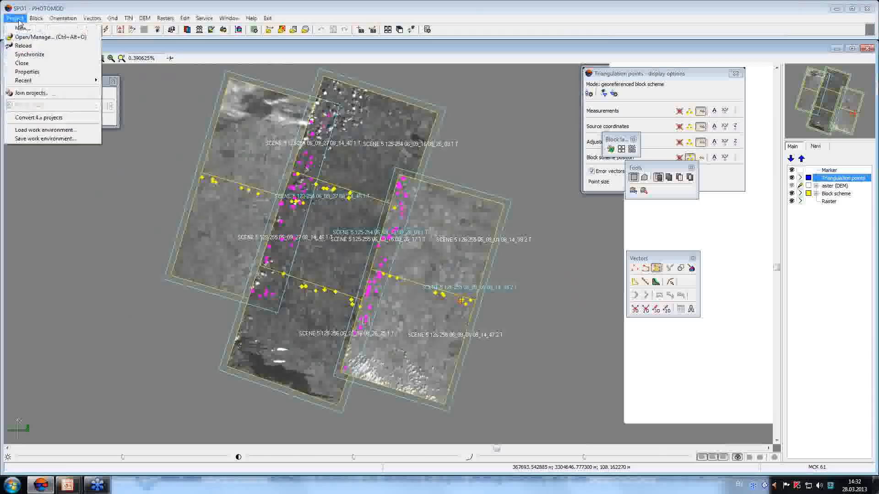
{"action": "mouse_move", "coordinate": [50, 81]}
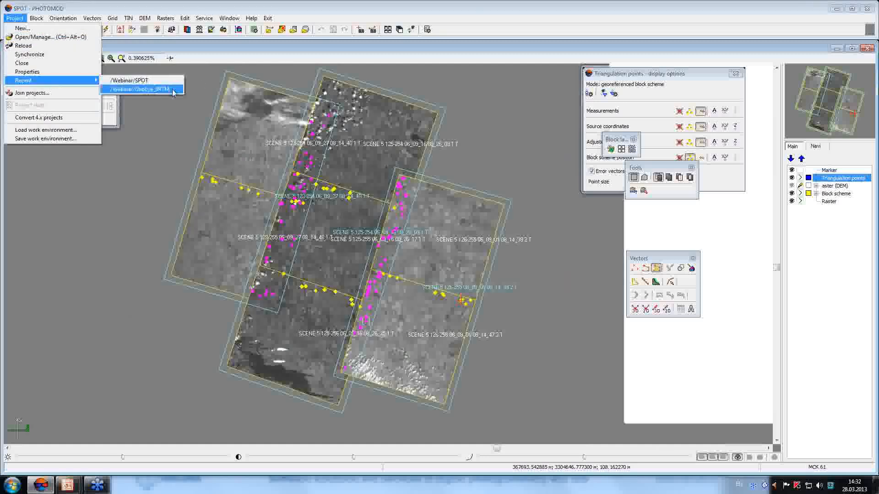
{"action": "left_click", "coordinate": [173, 90]}
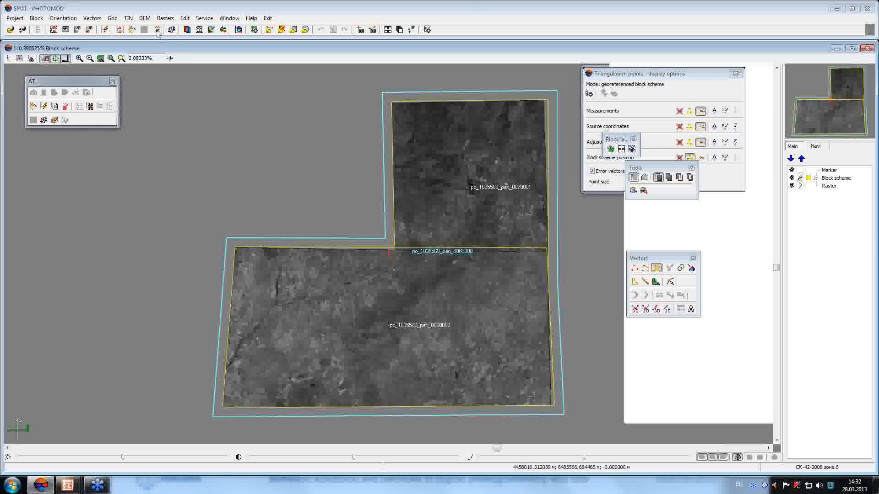
Load the SRTM.x-dem elevation model into the GeoEye project.
{"action": "left_click", "coordinate": [145, 18]}
{"action": "left_click", "coordinate": [155, 29]}
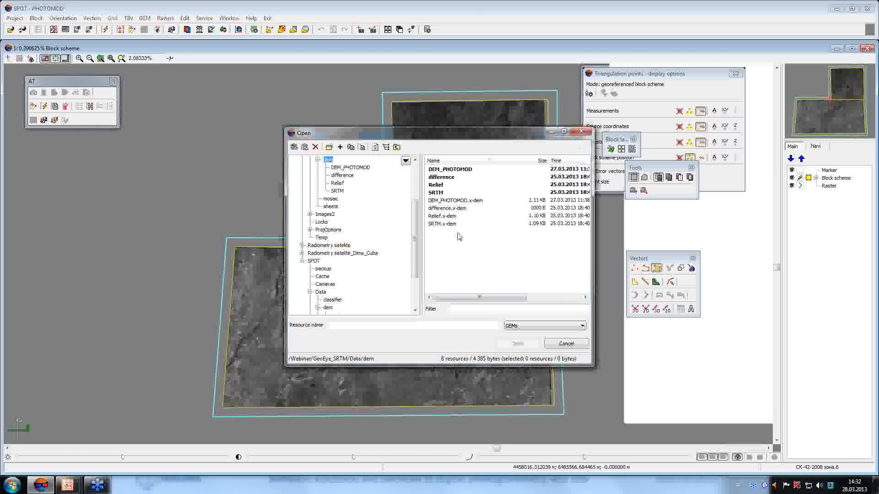
{"action": "left_click", "coordinate": [442, 224]}
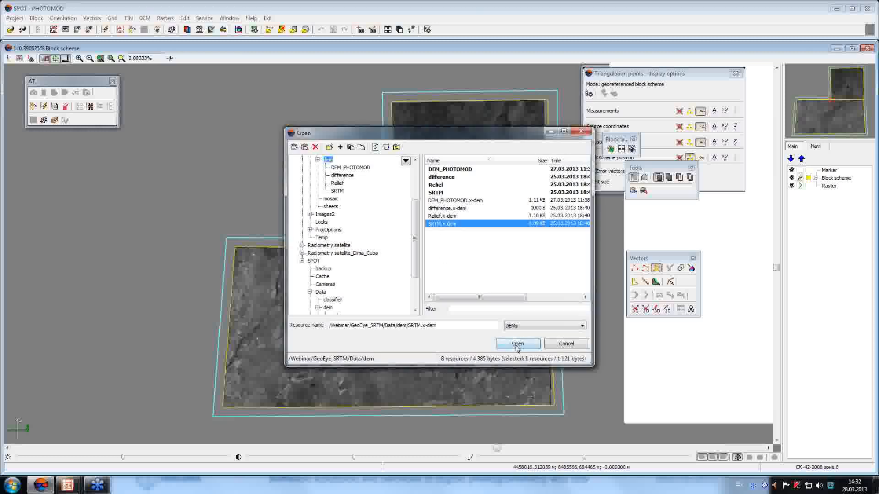
{"action": "left_click", "coordinate": [517, 344]}
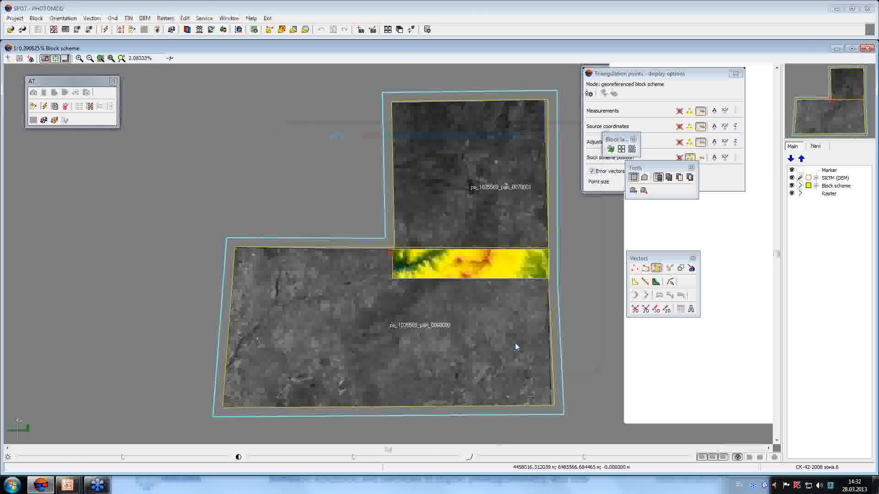
Load DEM_PHOTOMOD.x-dem as a new layer and zoom into the DEM strip.
{"action": "left_click", "coordinate": [145, 18]}
{"action": "left_click", "coordinate": [152, 29]}
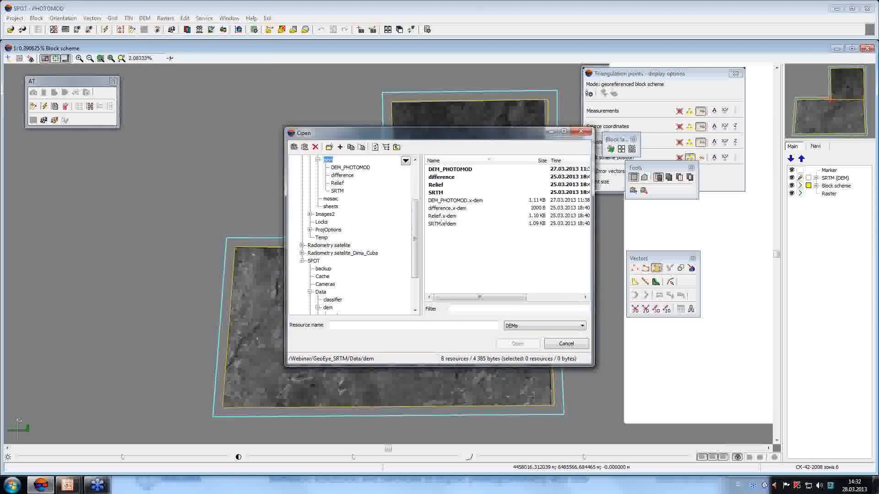
{"action": "left_click", "coordinate": [440, 201]}
{"action": "left_click", "coordinate": [519, 344]}
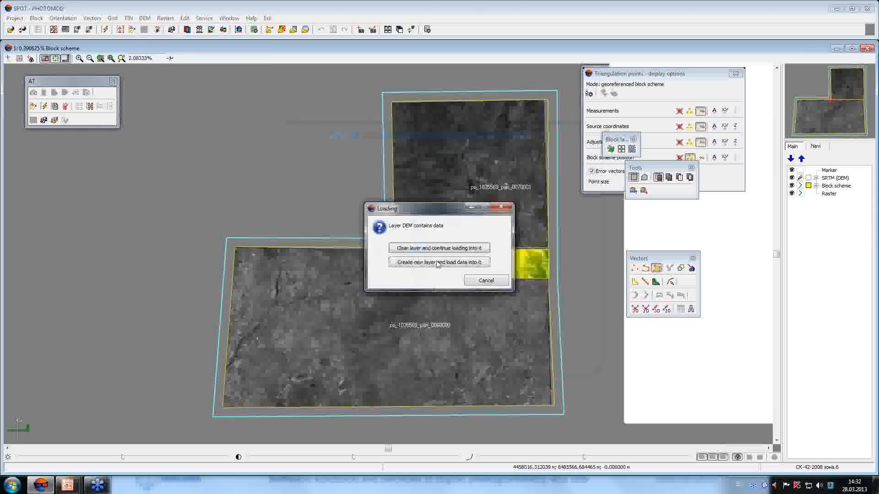
{"action": "left_click", "coordinate": [422, 266]}
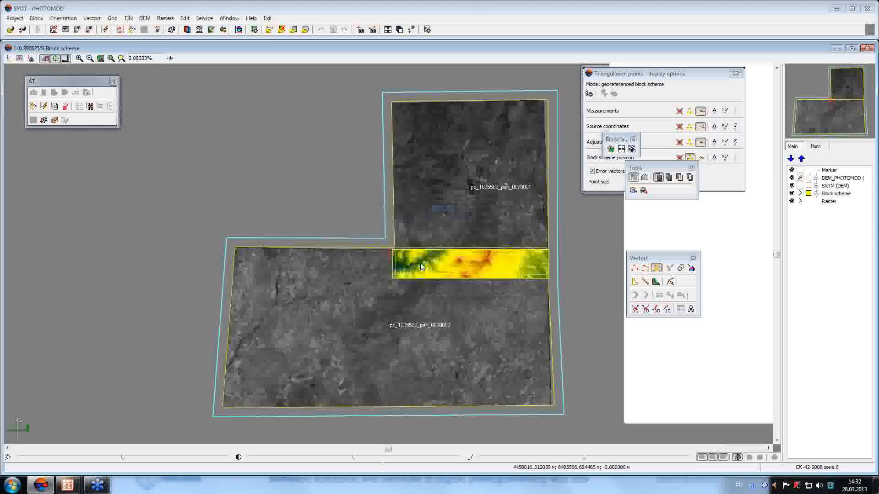
{"action": "left_click_drag", "start_coordinate": [423, 225], "coordinate": [526, 305]}
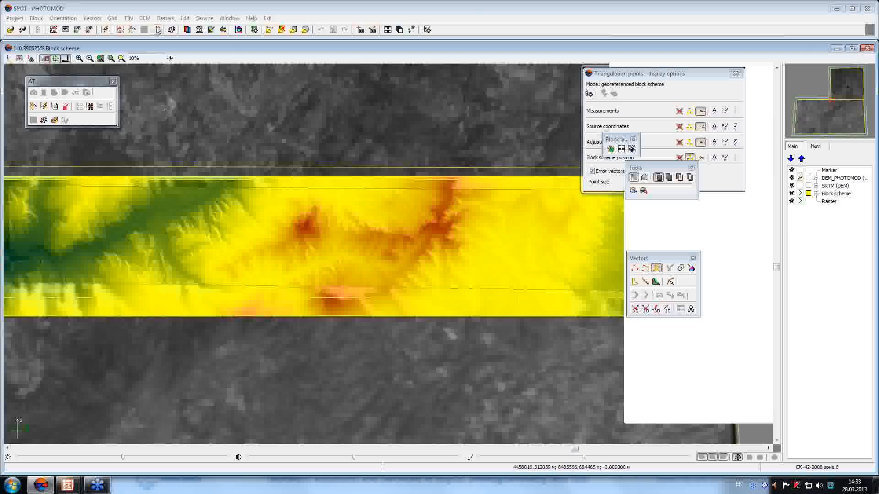
{"action": "left_click", "coordinate": [172, 30]}
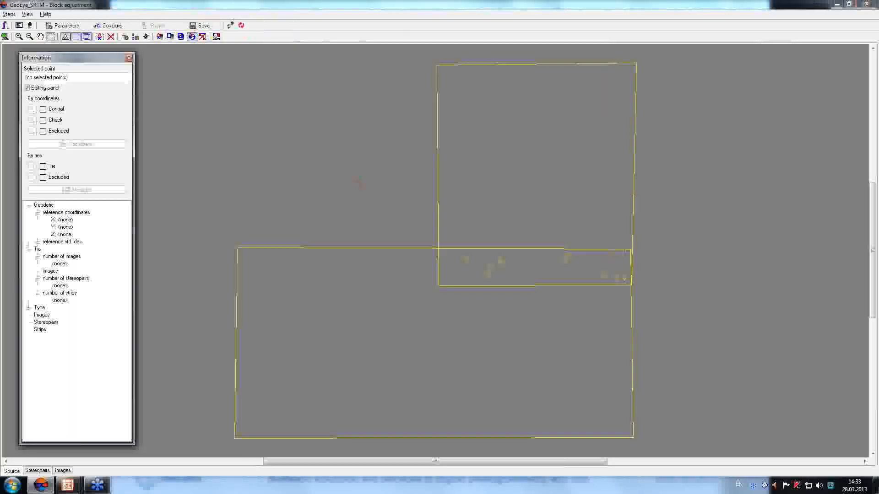
Review the GeoEye adjustment parameters (RPC, Bias refinement, DTM: Do not use) and accept them.
{"action": "left_click", "coordinate": [63, 26]}
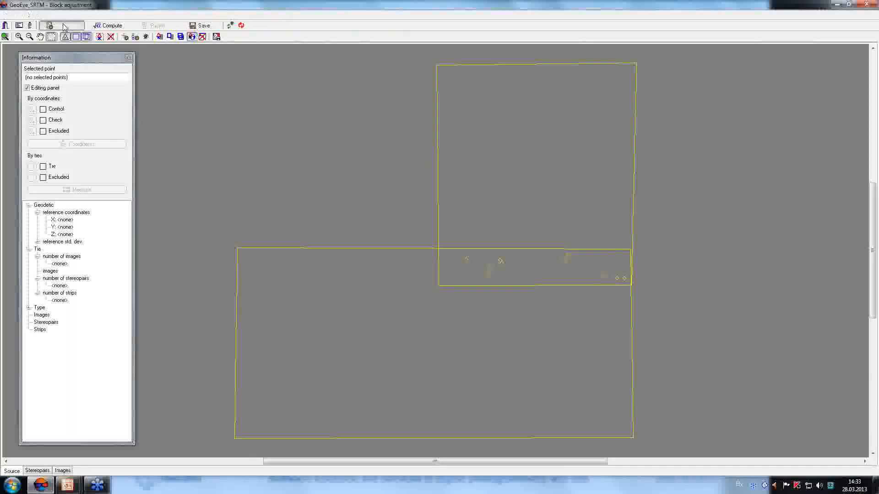
{"action": "left_click_drag", "start_coordinate": [277, 37], "coordinate": [211, 48]}
{"action": "left_click", "coordinate": [49, 68]}
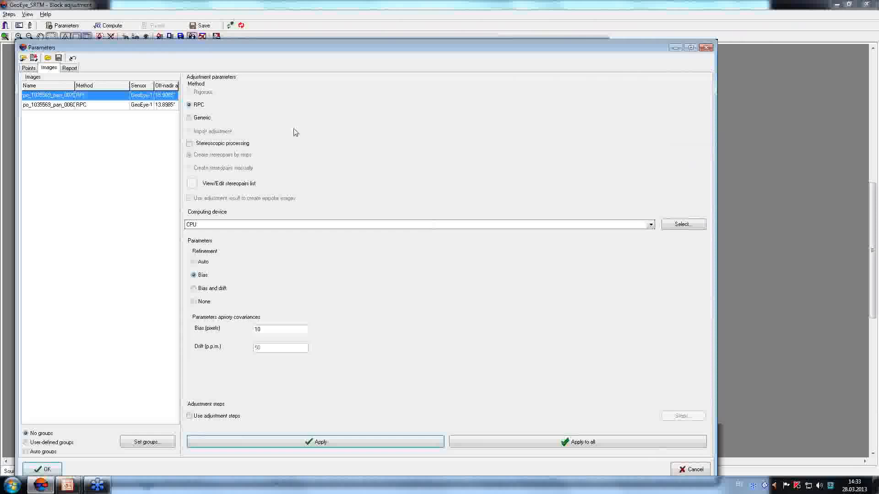
{"action": "left_click", "coordinate": [32, 68]}
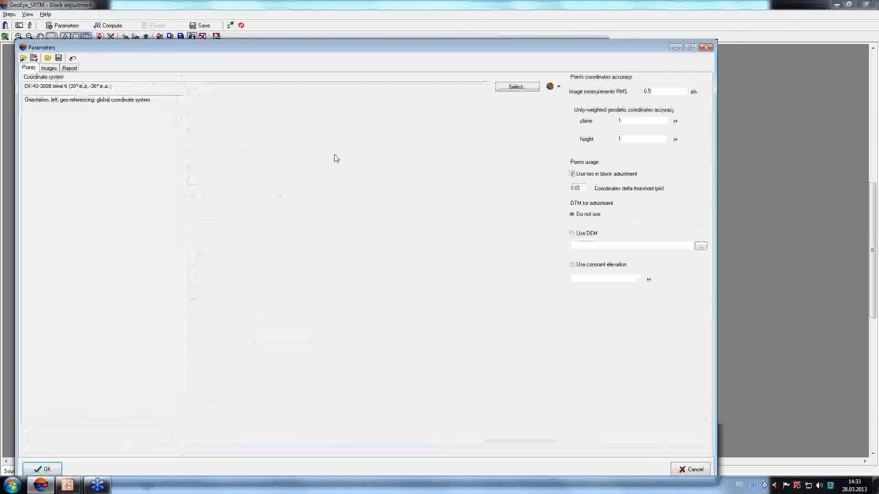
{"action": "left_click_drag", "start_coordinate": [481, 48], "coordinate": [404, 40]}
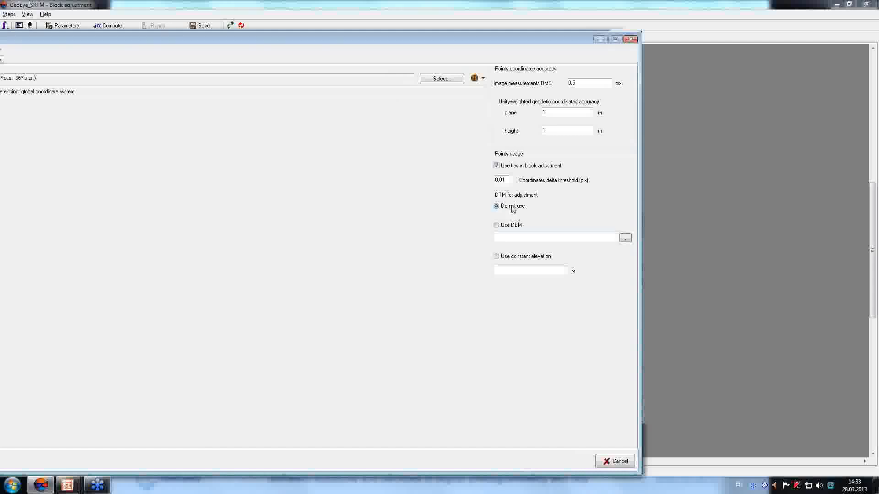
{"action": "left_click_drag", "start_coordinate": [326, 39], "coordinate": [412, 24]}
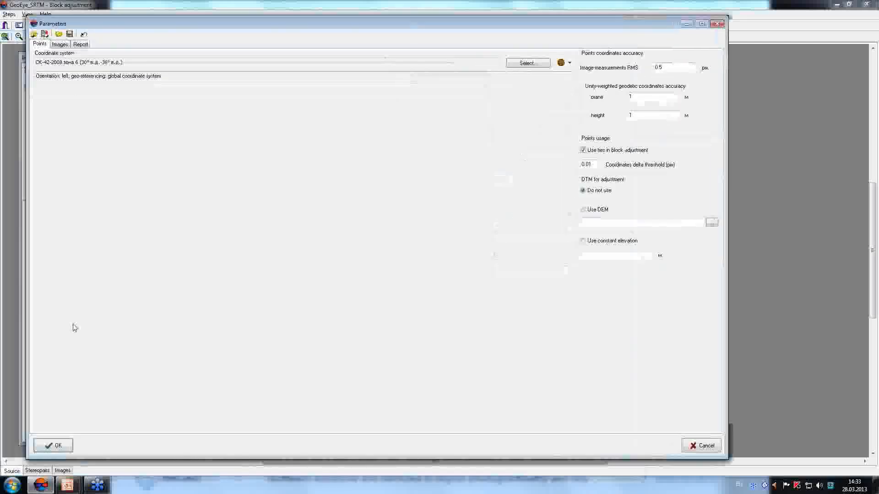
{"action": "left_click", "coordinate": [56, 446]}
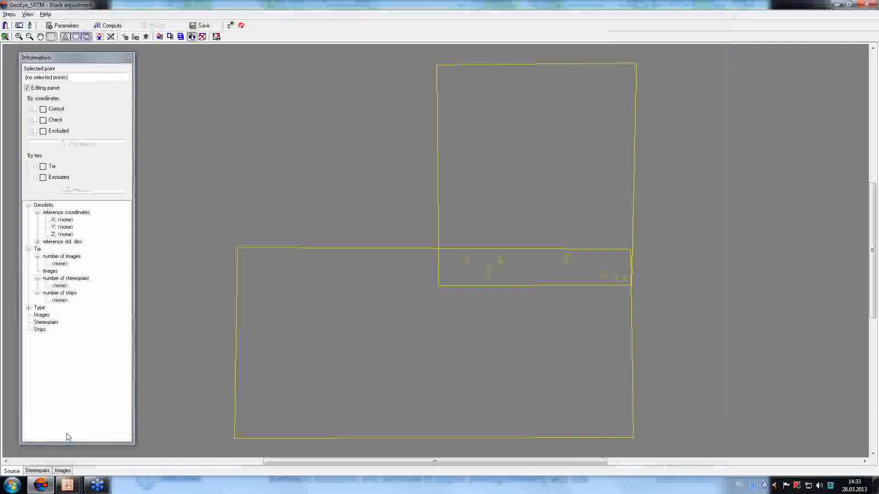
Compute the adjustment and copy the tie-point residuals (0.246, 0.030, 0.248, 0.124).
{"action": "left_click", "coordinate": [108, 26]}
{"action": "left_click_drag", "start_coordinate": [576, 122], "coordinate": [145, 90]}
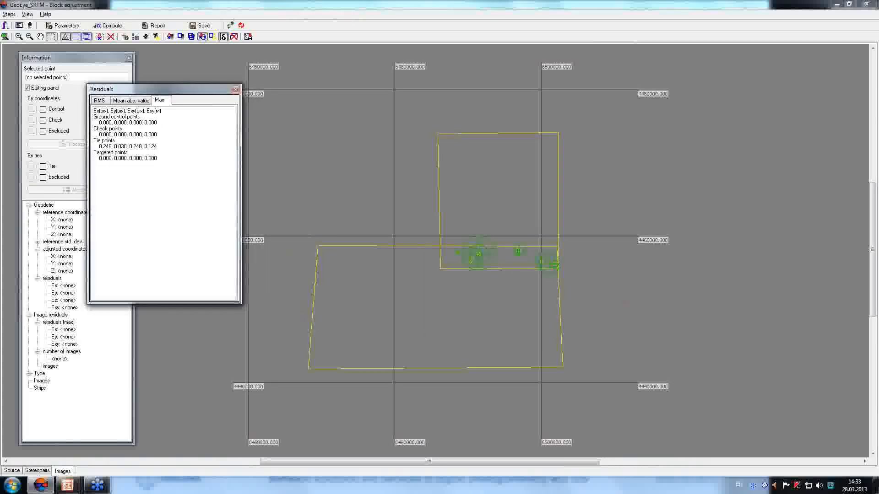
{"action": "left_click_drag", "start_coordinate": [99, 146], "coordinate": [161, 150]}
{"action": "left_click", "coordinate": [108, 146]}
{"action": "left_click_drag", "start_coordinate": [98, 146], "coordinate": [158, 146]}
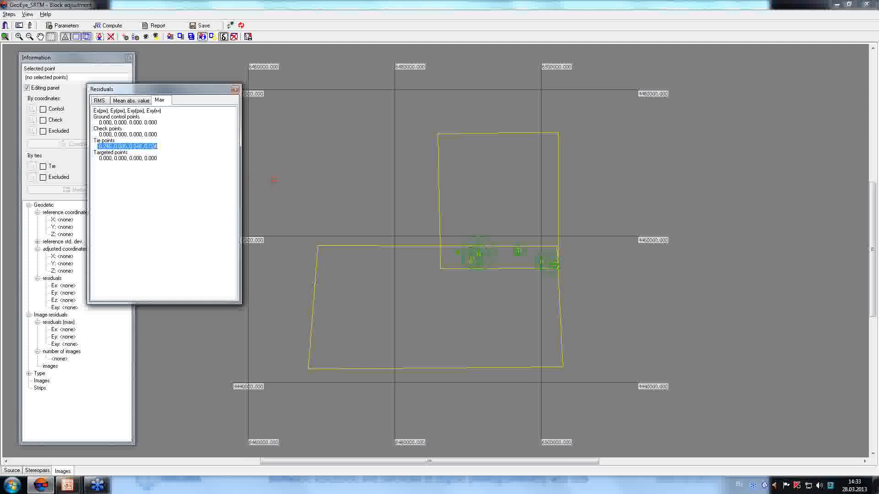
{"action": "left_click", "coordinate": [63, 25]}
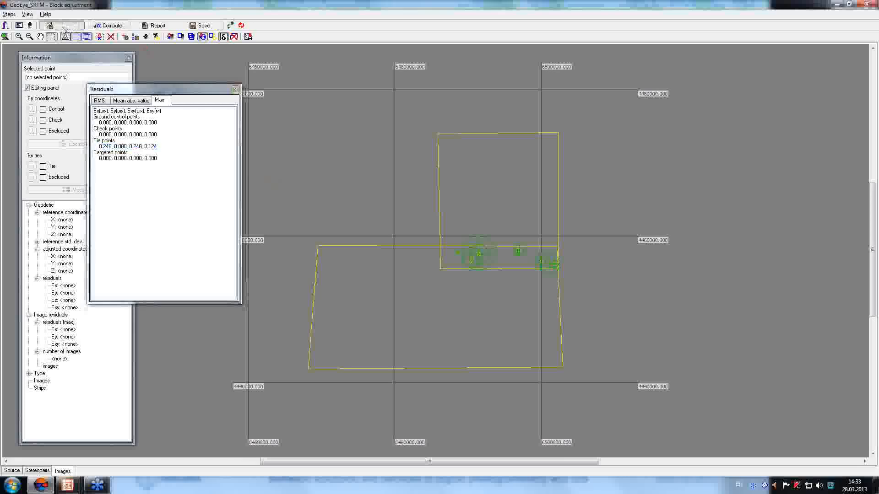
{"action": "left_click", "coordinate": [123, 54]}
Set the GeoEye adjustment to use DEM_PHOTOMOD.x-dem as its DEM.
{"action": "left_click_drag", "start_coordinate": [225, 33], "coordinate": [141, 30]}
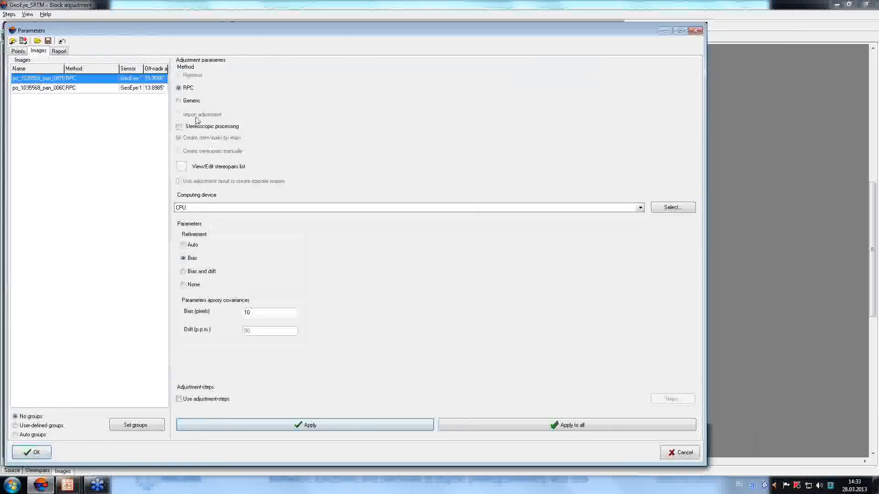
{"action": "left_click", "coordinate": [19, 51]}
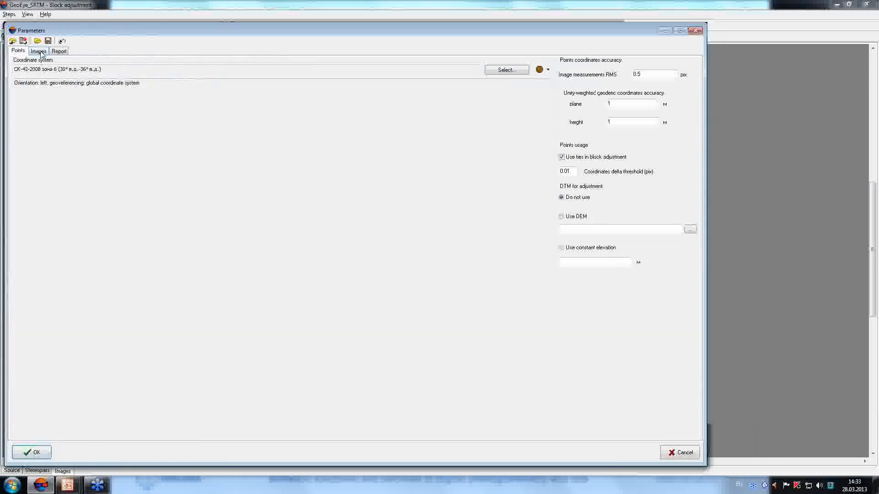
{"action": "left_click", "coordinate": [40, 51]}
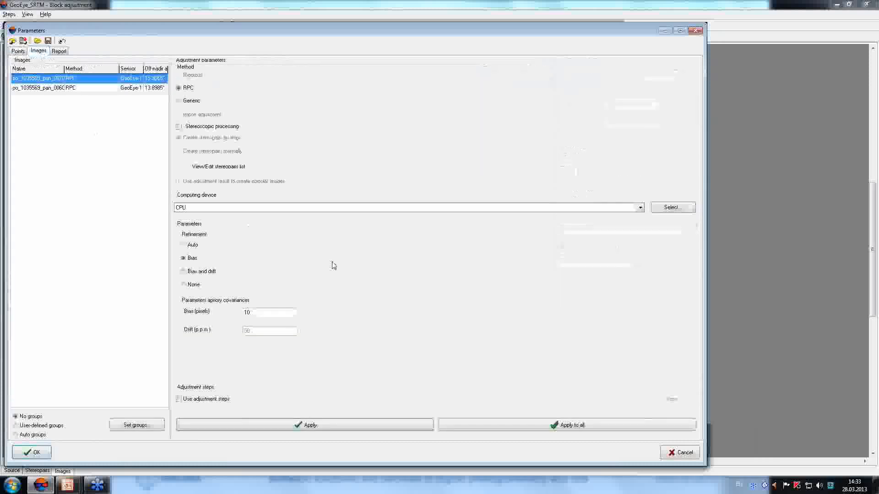
{"action": "left_click", "coordinate": [18, 51]}
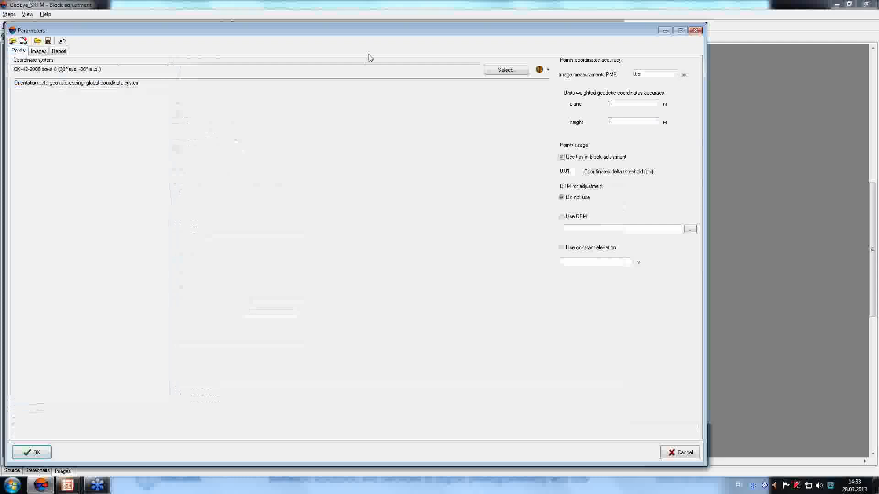
{"action": "left_click_drag", "start_coordinate": [429, 31], "coordinate": [358, 28]}
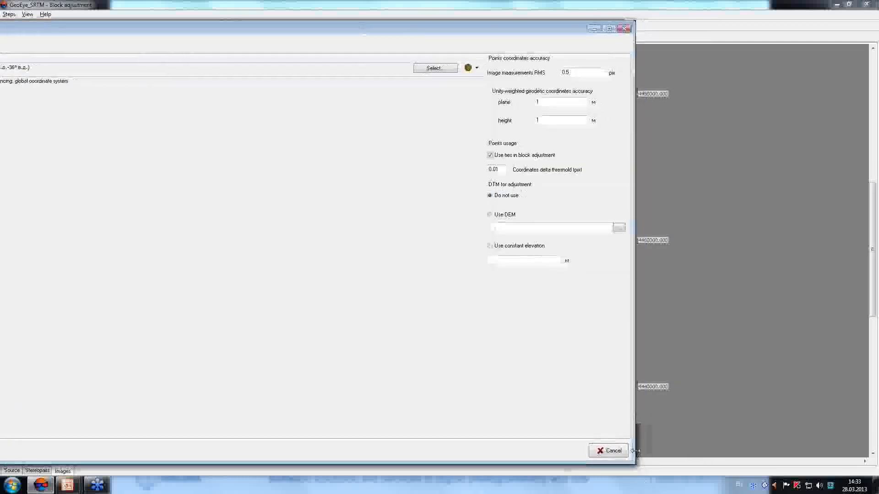
{"action": "left_click_drag", "start_coordinate": [633, 459], "coordinate": [444, 459]}
{"action": "left_click_drag", "start_coordinate": [230, 32], "coordinate": [351, 26]}
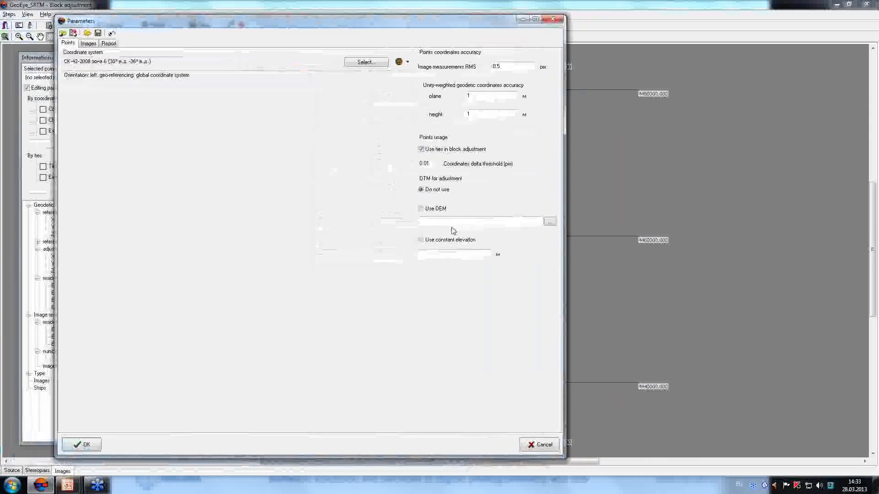
{"action": "left_click", "coordinate": [420, 208]}
{"action": "left_click", "coordinate": [550, 221]}
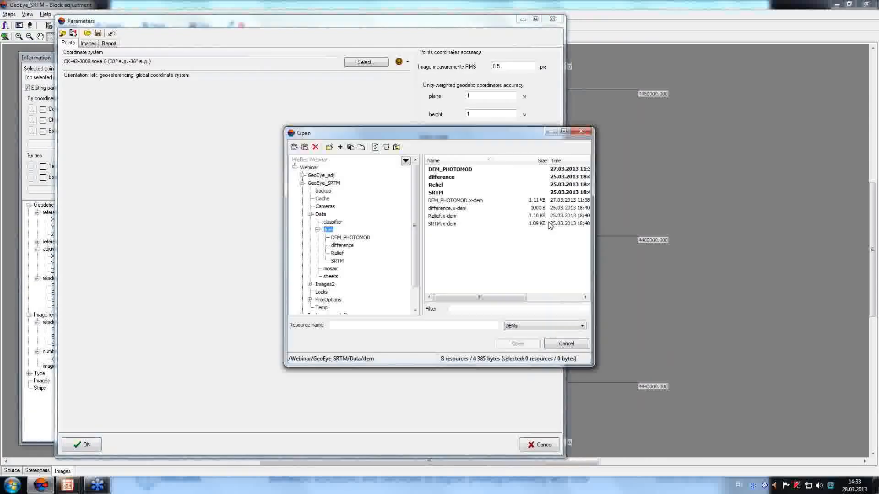
{"action": "left_click", "coordinate": [450, 202]}
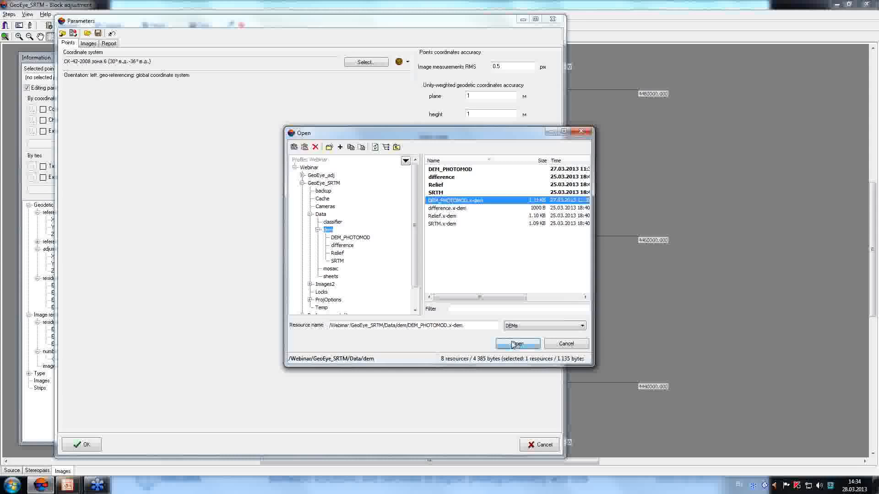
{"action": "left_click", "coordinate": [518, 344]}
Apply and recompute, giving max tie-point residuals 0.239, 0.719, 0.755, 0.393.
{"action": "left_click", "coordinate": [87, 445]}
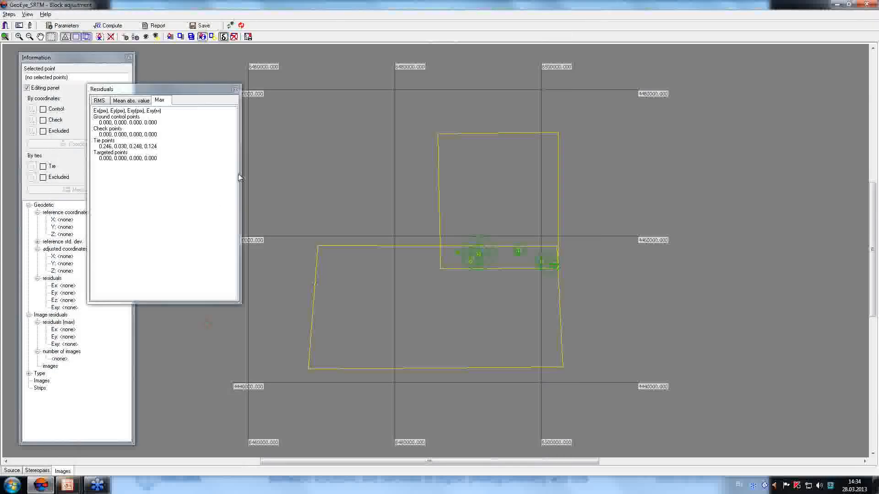
{"action": "left_click", "coordinate": [103, 26]}
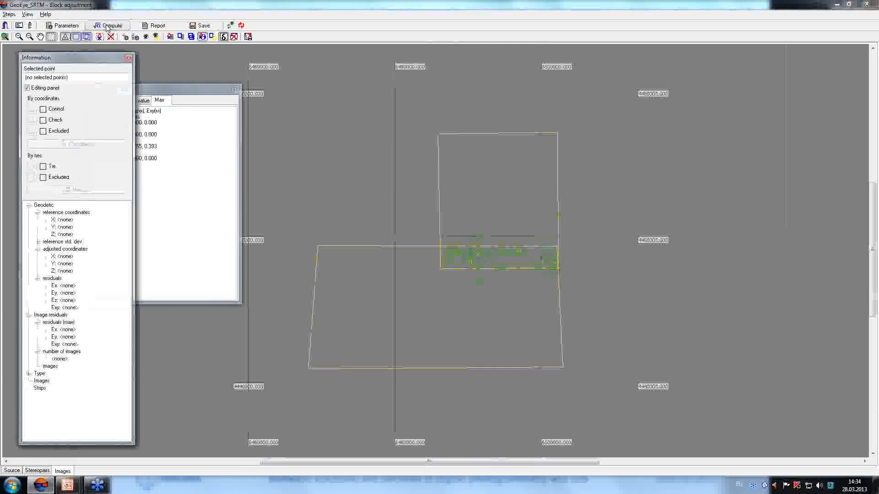
{"action": "left_click_drag", "start_coordinate": [179, 93], "coordinate": [212, 86]}
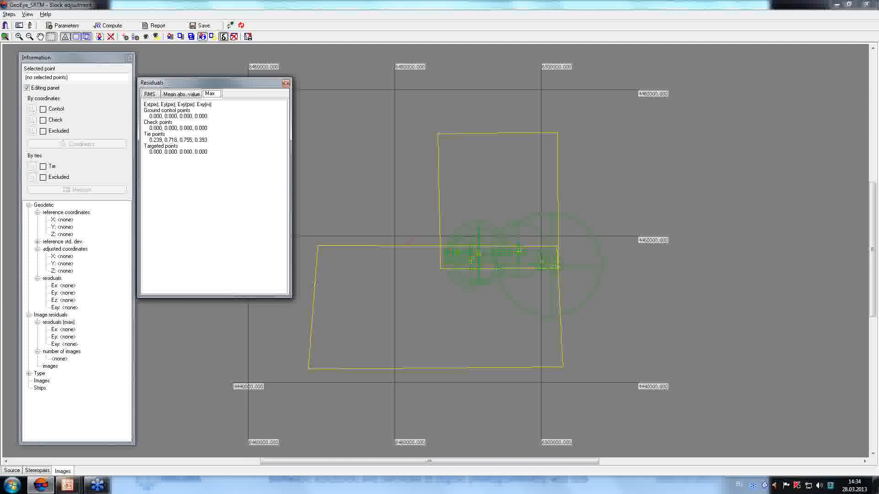
Switch the GeoEye adjustment DEM from DEM_PHOTOMOD to SRTM.x-dem and apply.
{"action": "left_click", "coordinate": [66, 26]}
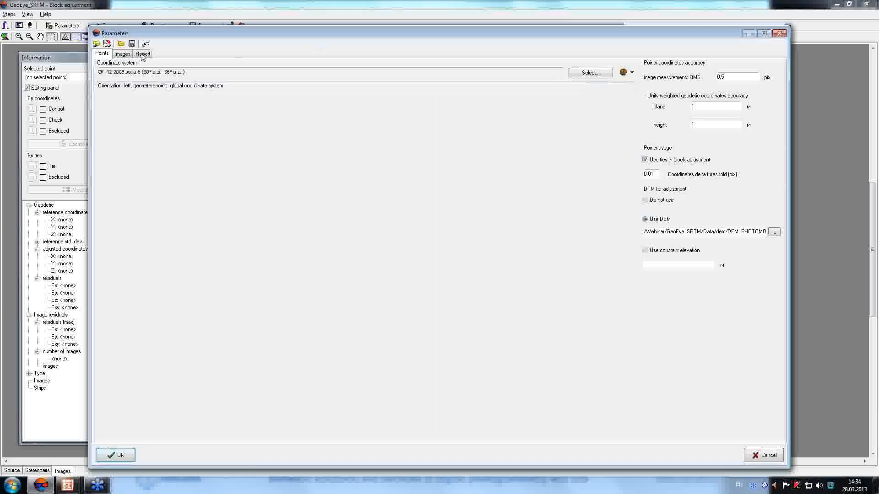
{"action": "left_click", "coordinate": [123, 54]}
{"action": "left_click_drag", "start_coordinate": [256, 35], "coordinate": [194, 31]}
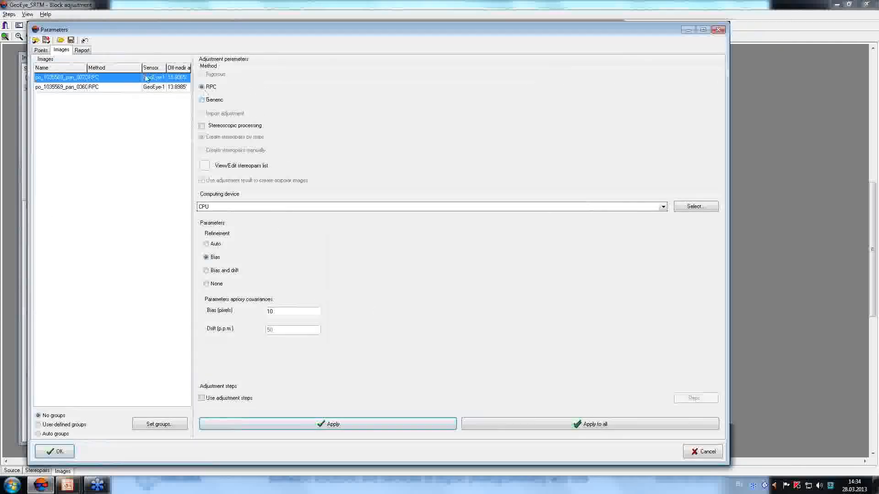
{"action": "left_click", "coordinate": [41, 50]}
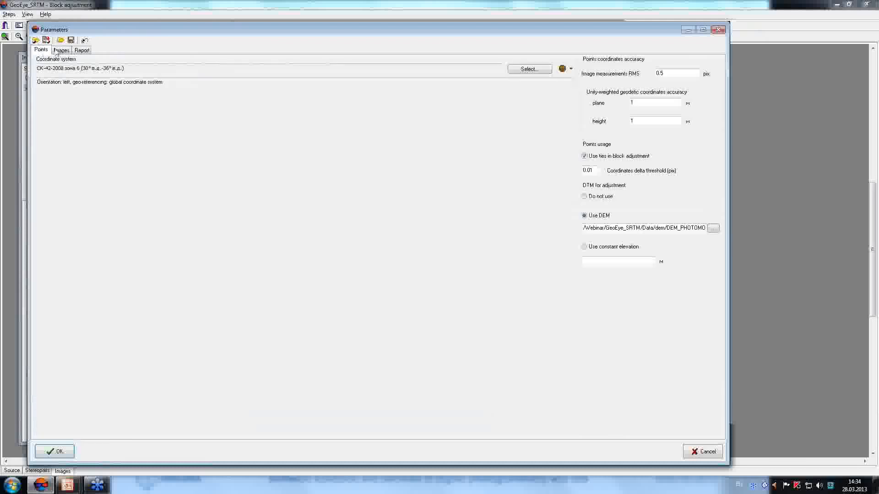
{"action": "left_click_drag", "start_coordinate": [362, 32], "coordinate": [257, 31]}
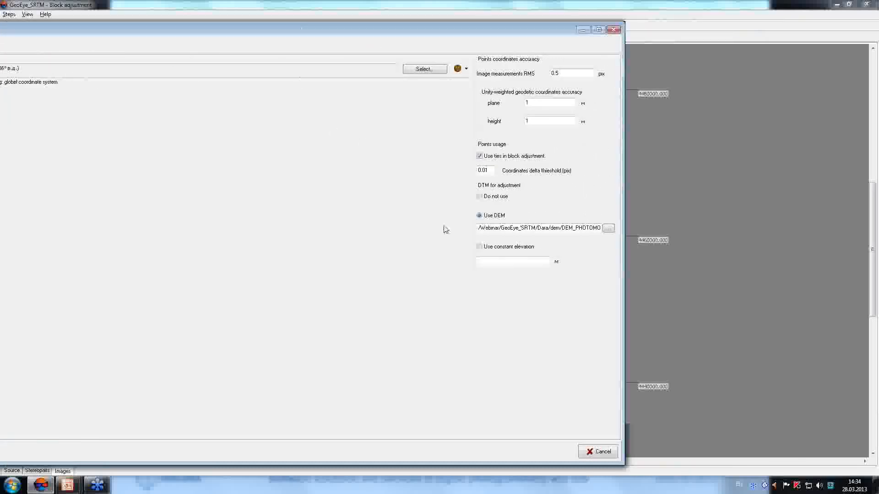
{"action": "left_click", "coordinate": [608, 229]}
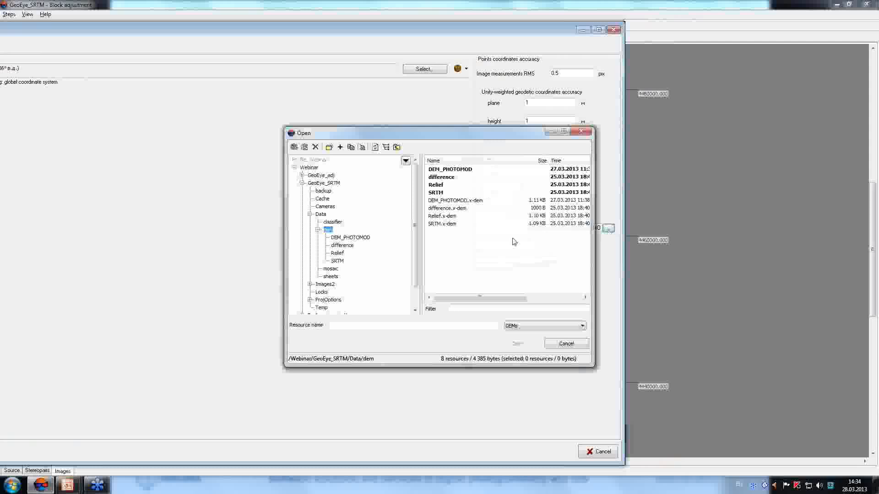
{"action": "left_click", "coordinate": [442, 225]}
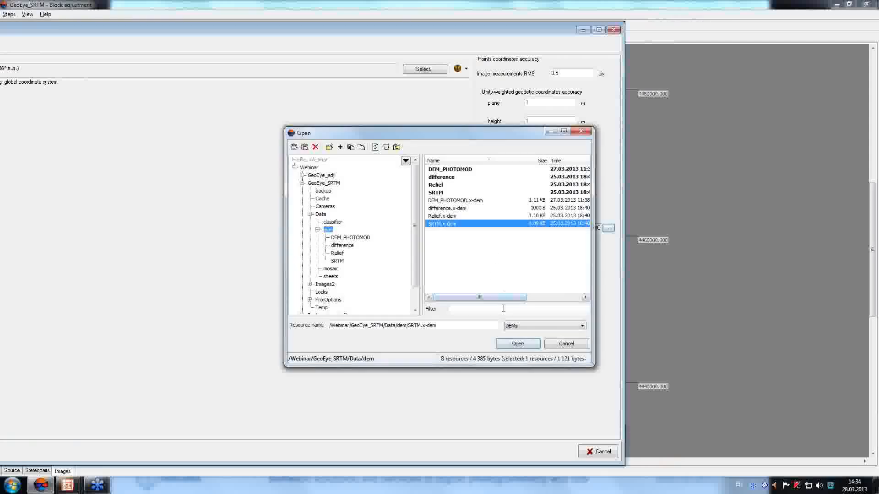
{"action": "left_click", "coordinate": [526, 346]}
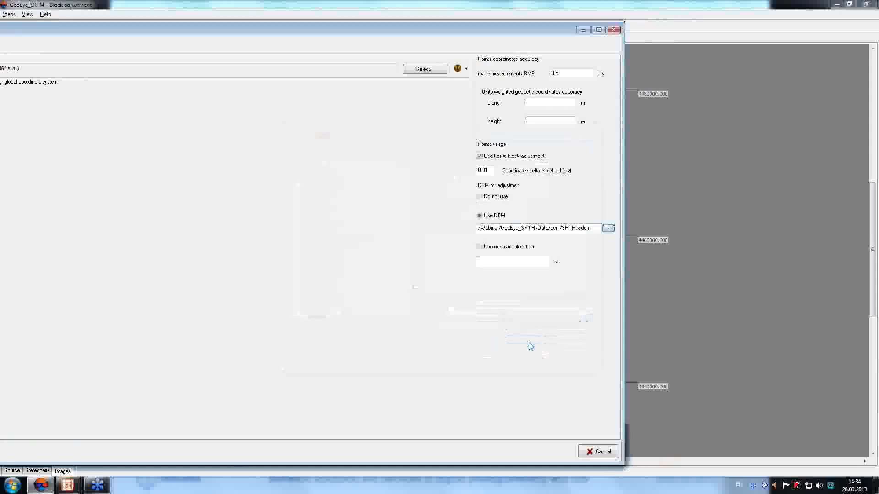
{"action": "left_click_drag", "start_coordinate": [225, 30], "coordinate": [309, 28]}
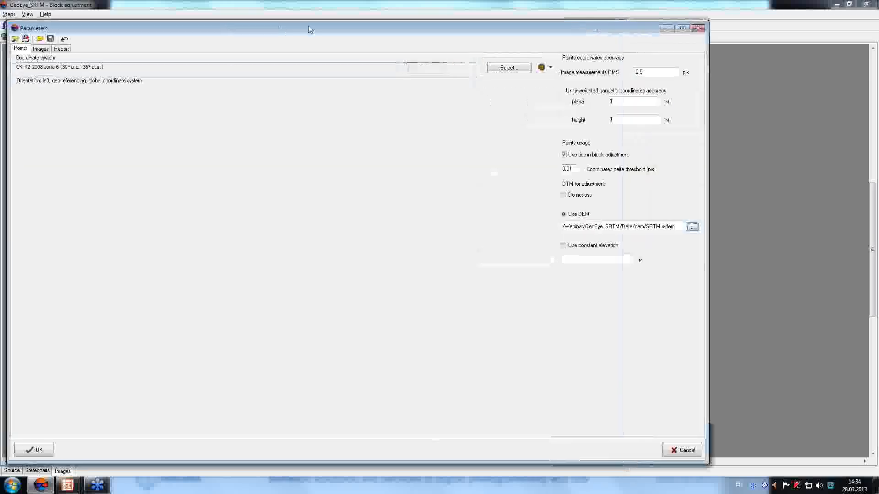
{"action": "left_click", "coordinate": [37, 453]}
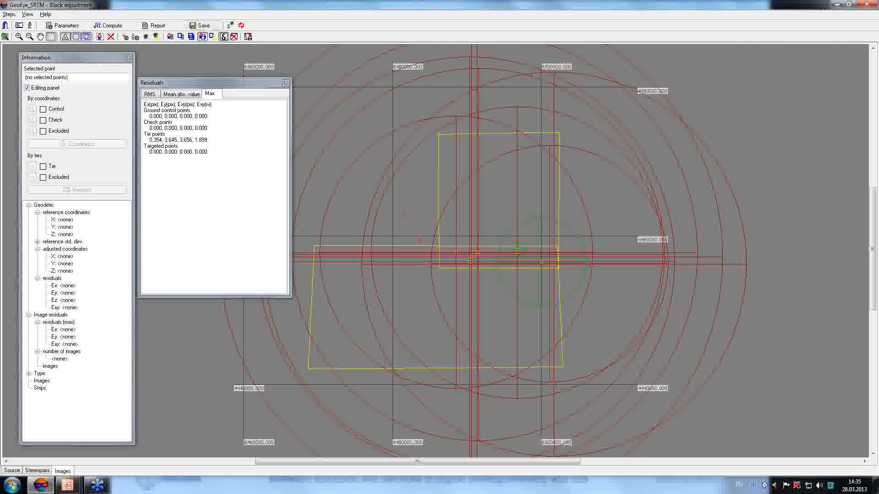
Close the GeoEye_SRTM adjustment, load the recent /Webinar/SPOT project and open its block adjustment.
{"action": "left_click", "coordinate": [866, 5]}
{"action": "left_click", "coordinate": [15, 18]}
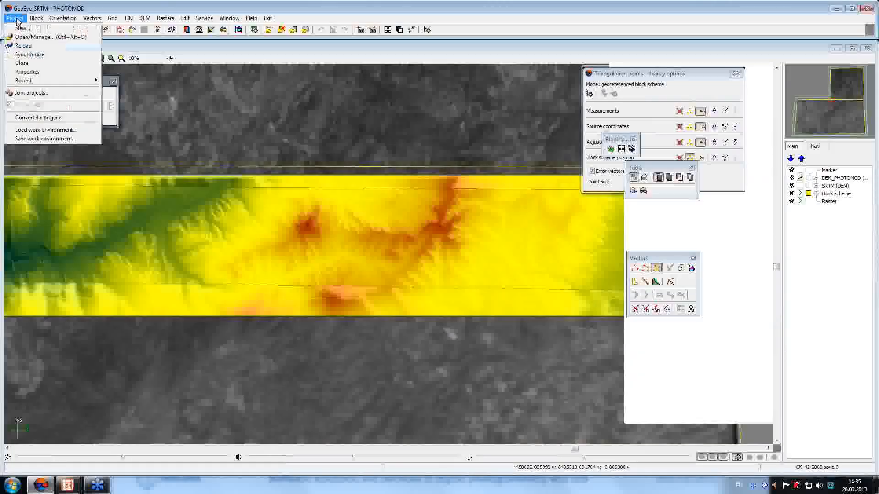
{"action": "mouse_move", "coordinate": [51, 82]}
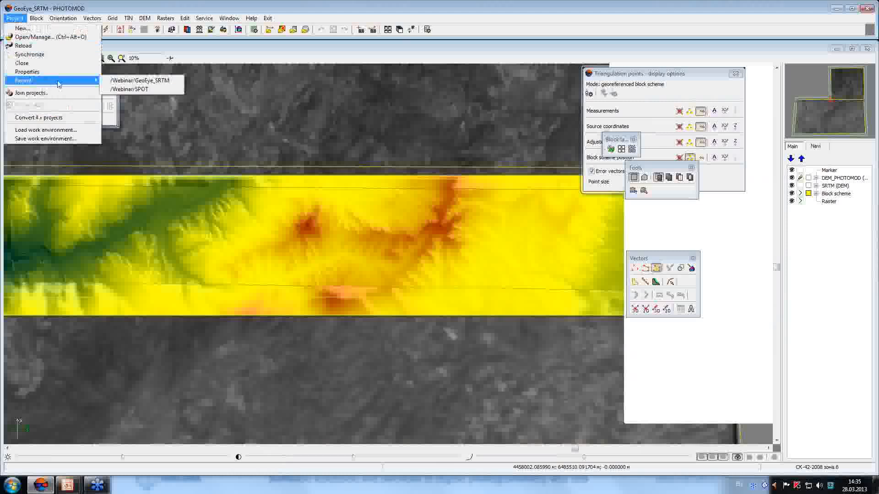
{"action": "left_click", "coordinate": [172, 90]}
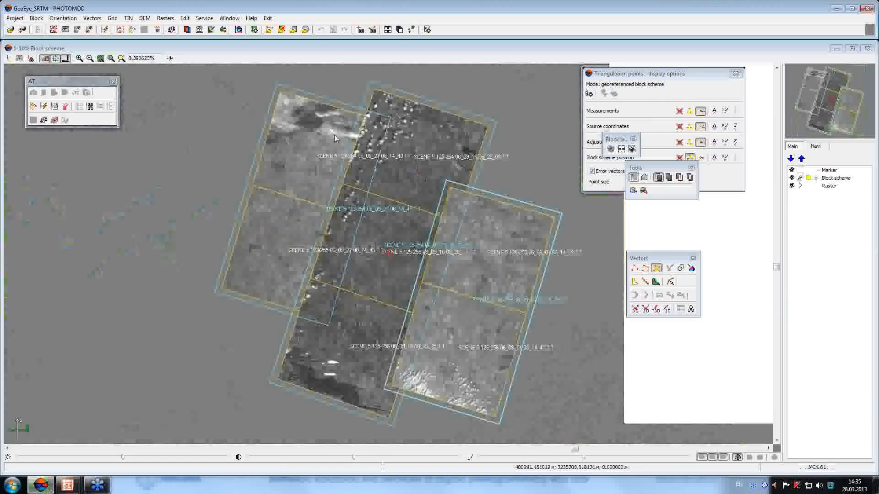
{"action": "left_click", "coordinate": [172, 31]}
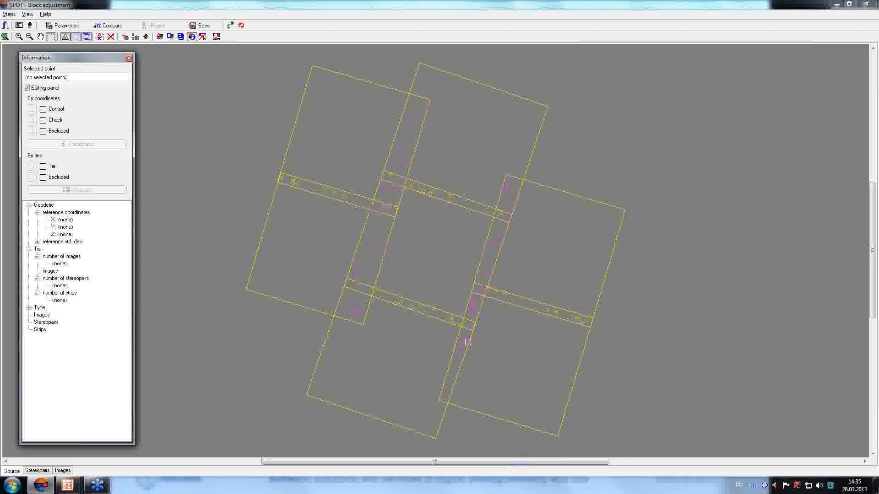
Set the SPOT images to Auto groups and accept the three generated image groups.
{"action": "left_click", "coordinate": [63, 25]}
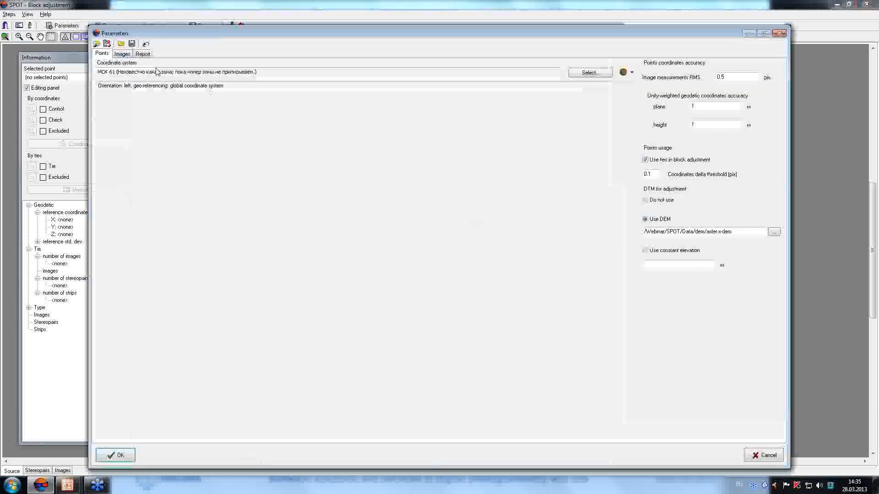
{"action": "left_click", "coordinate": [122, 54]}
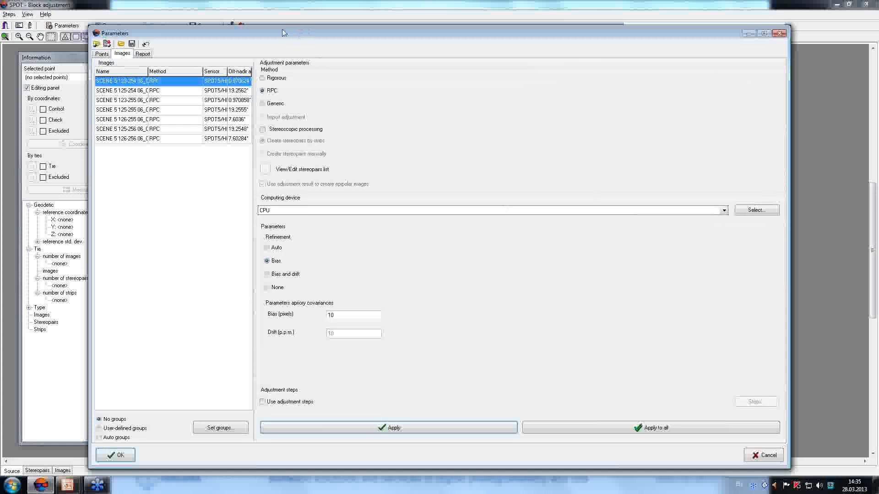
{"action": "left_click_drag", "start_coordinate": [284, 32], "coordinate": [254, 30]}
{"action": "left_click", "coordinate": [86, 435]}
{"action": "left_click", "coordinate": [191, 425]}
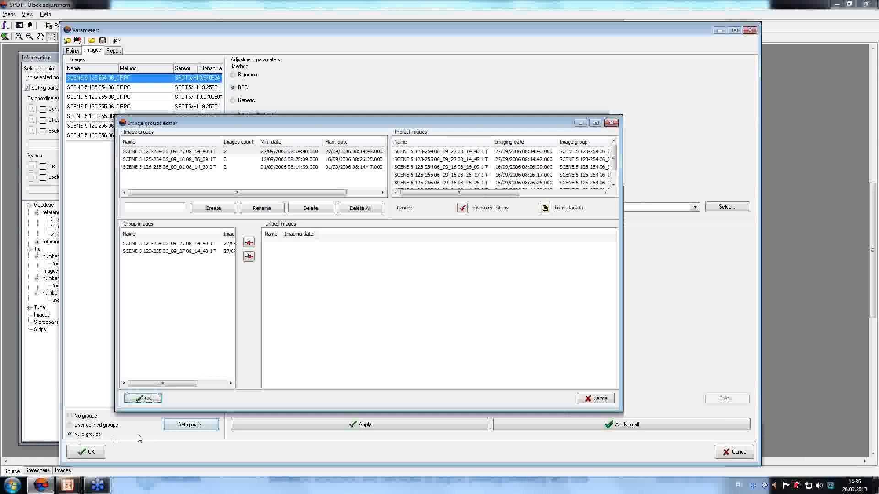
{"action": "left_click", "coordinate": [143, 398]}
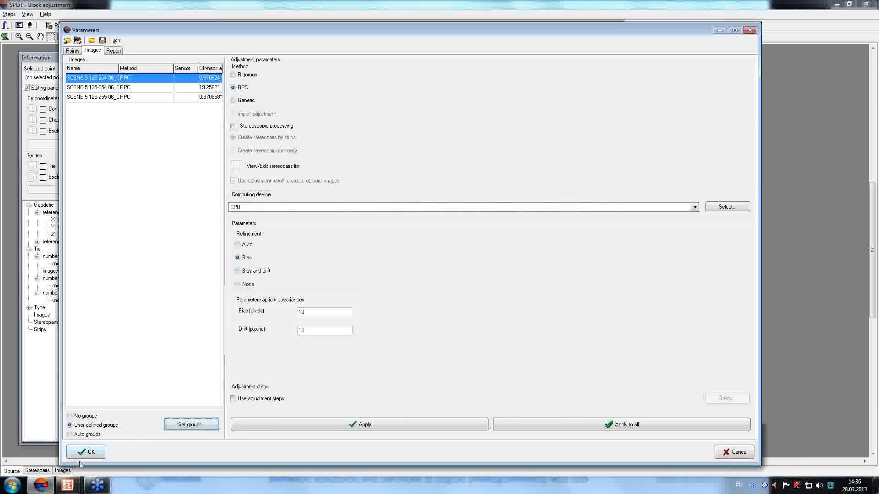
Recompute the SPOT adjustment (max tie residuals 0.887, 0.746, 0.898, 2.465) and save the results.
{"action": "left_click", "coordinate": [90, 453]}
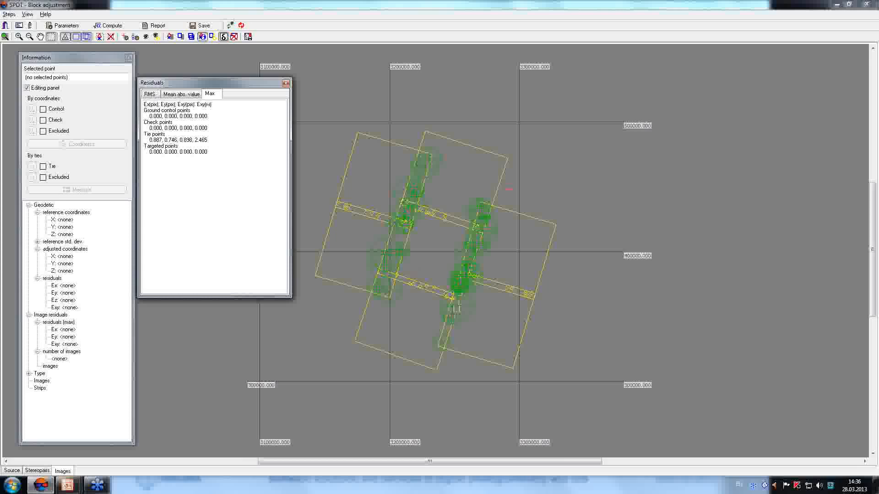
{"action": "left_click", "coordinate": [200, 28]}
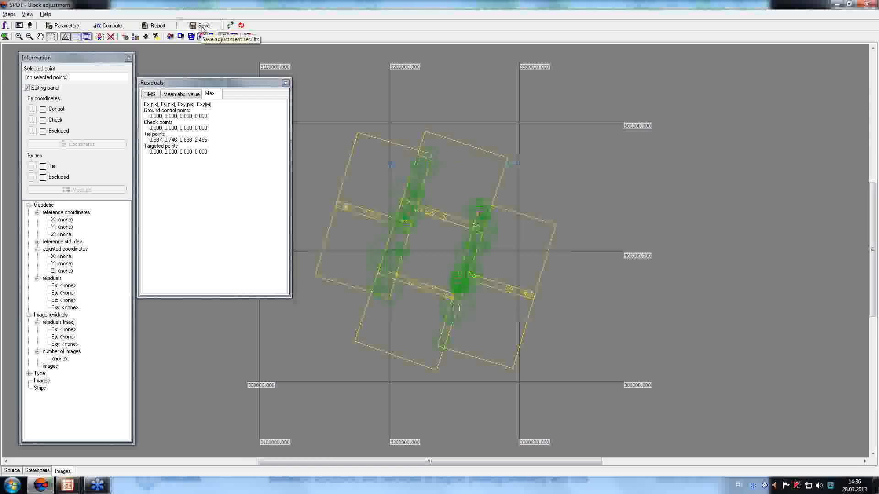
{"action": "key", "text": "alt+Tab"}
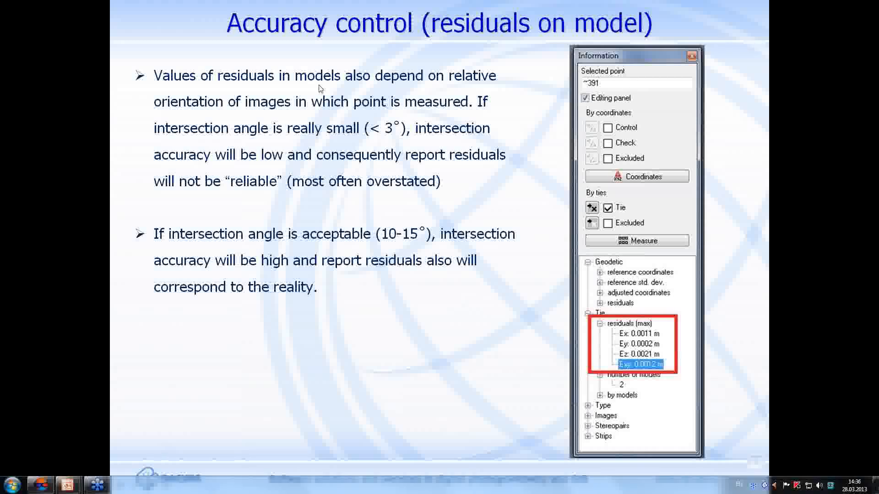
Advance the presentation to the slide about the shutter as a control instrument.
{"action": "left_click", "coordinate": [470, 209]}
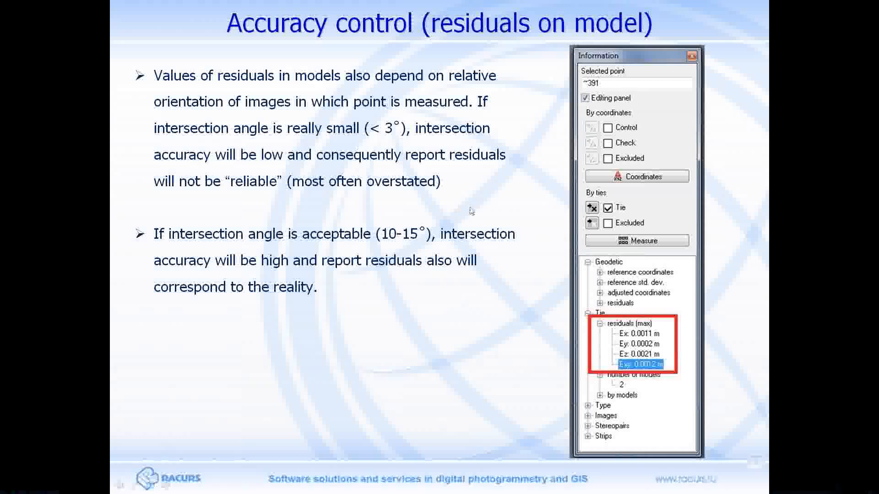